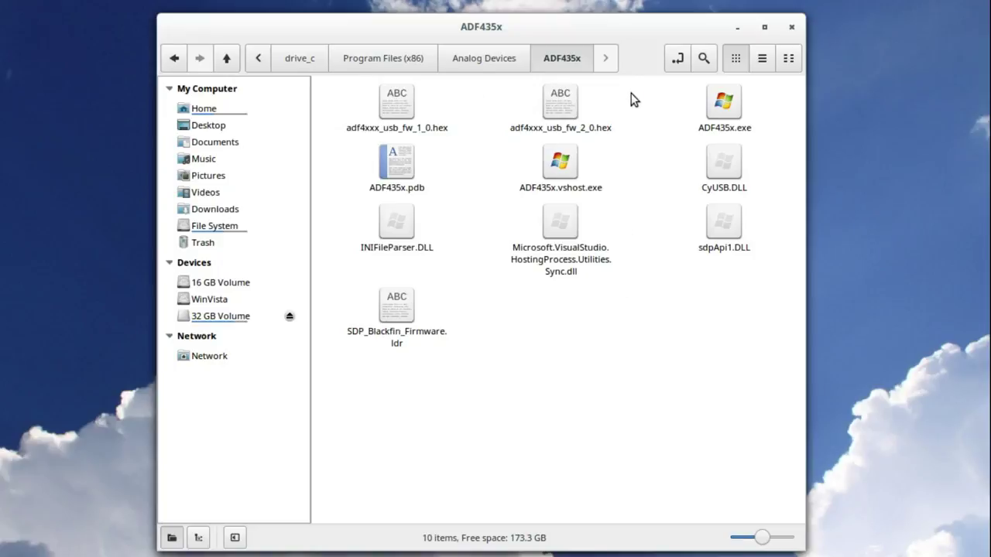
# Step: Select the adf4xxx_usb_fw_2_0.hex firmware file in the ADF435x folder
pyautogui.moveTo(631, 93); pyautogui.dragTo(495, 134)
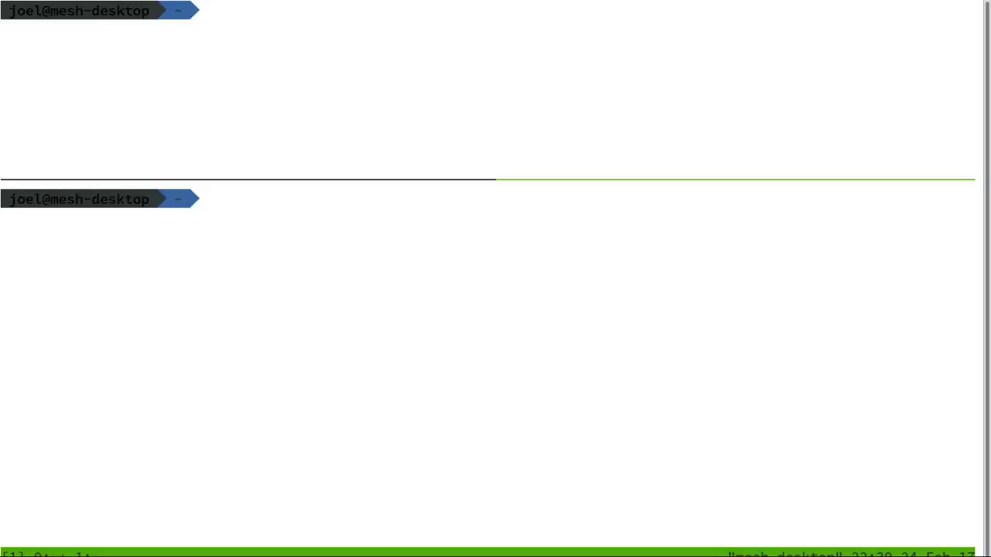
# Step: Monitor the connected USB devices continuously by running watch lsusb in the lower terminal pane
pyautogui.write('watch lsu')
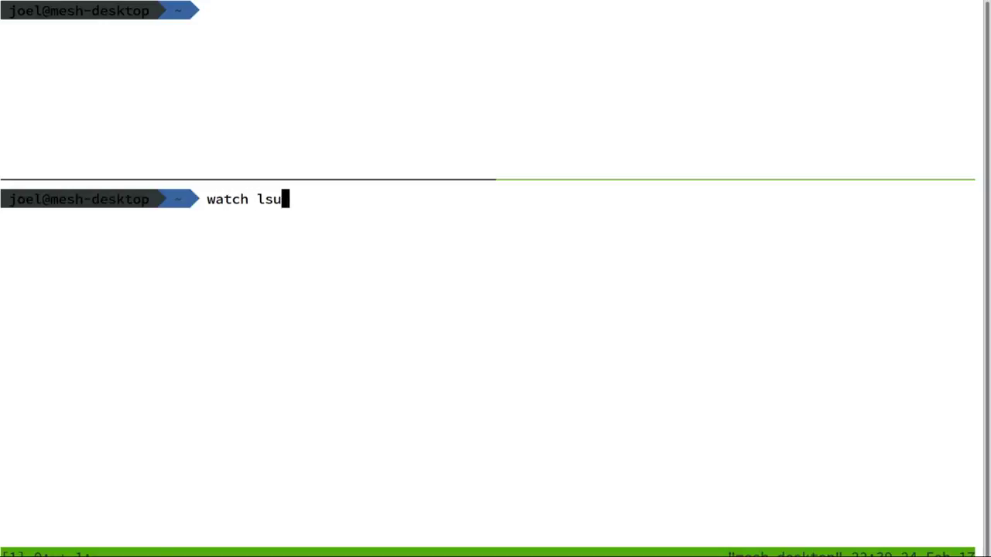
pyautogui.write('sb')
pyautogui.press('Return')
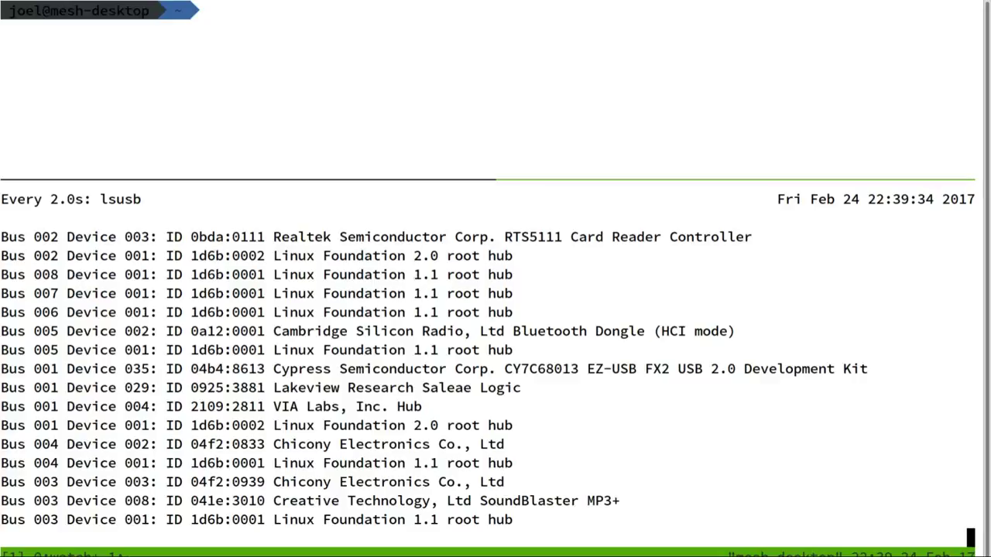
# Step: In the upper terminal pane, program the Cypress board with cycfx2prog using the firmware file adf4xxx_usb_fw_2_0.hex
pyautogui.click(210, 10)
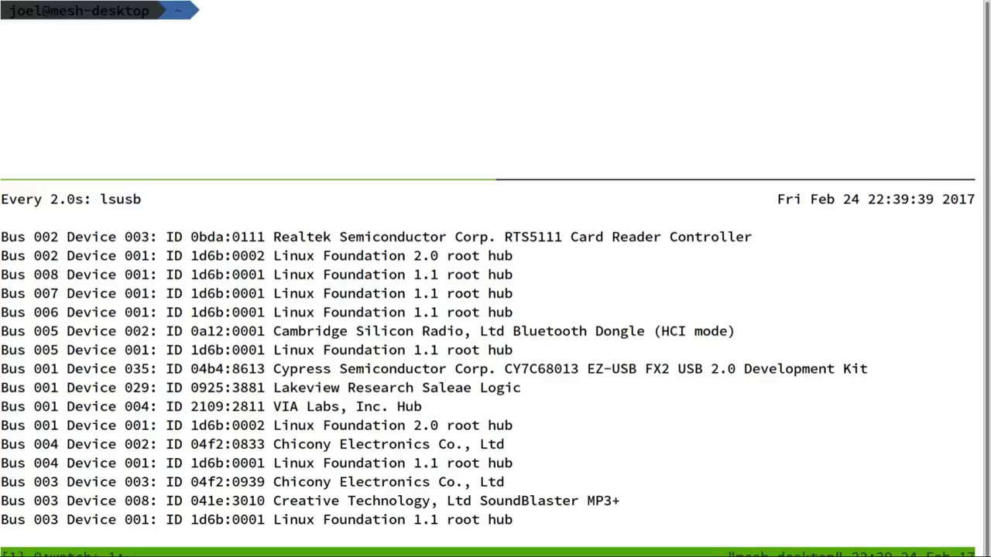
pyautogui.write('cycfx2prog')
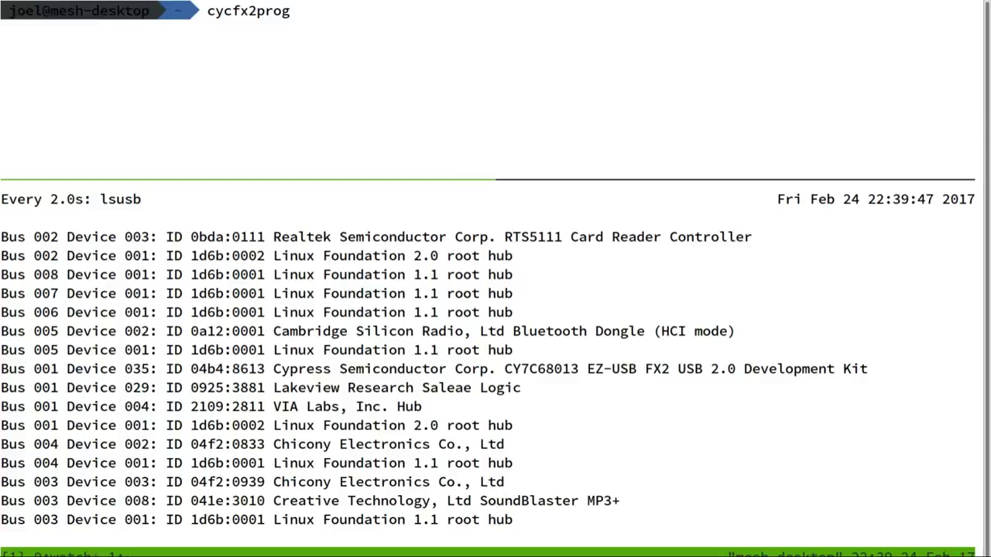
pyautogui.write('prg:adf4xxx_usb_fw_2_0.hex')
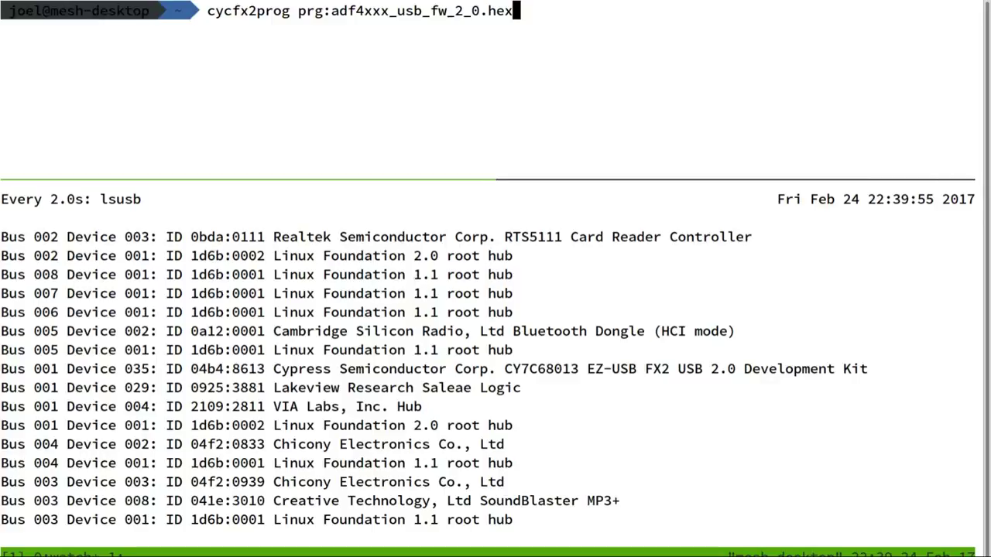
pyautogui.press('Return')
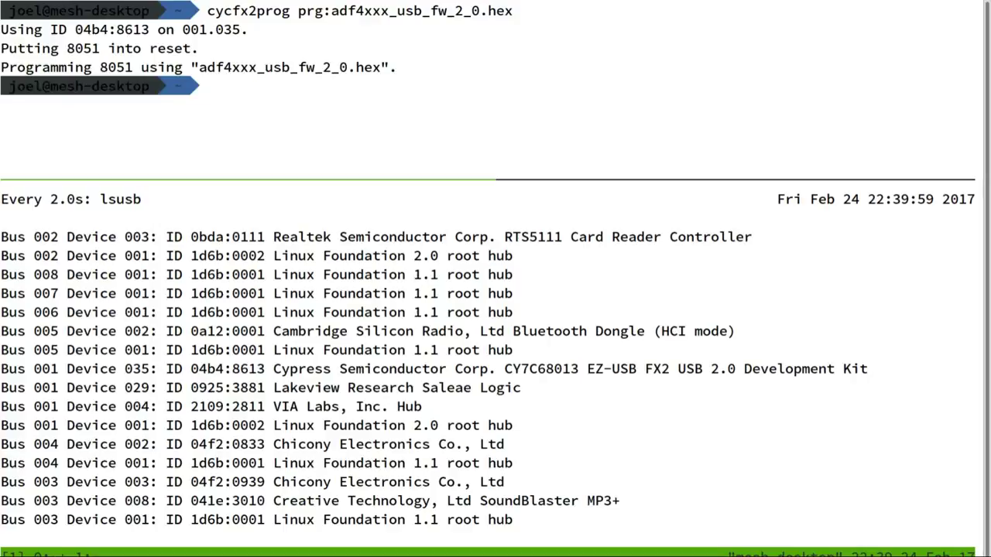
# Step: Take the board's 8051 out of reset with the command cycfx2prog run
pyautogui.write('cy')
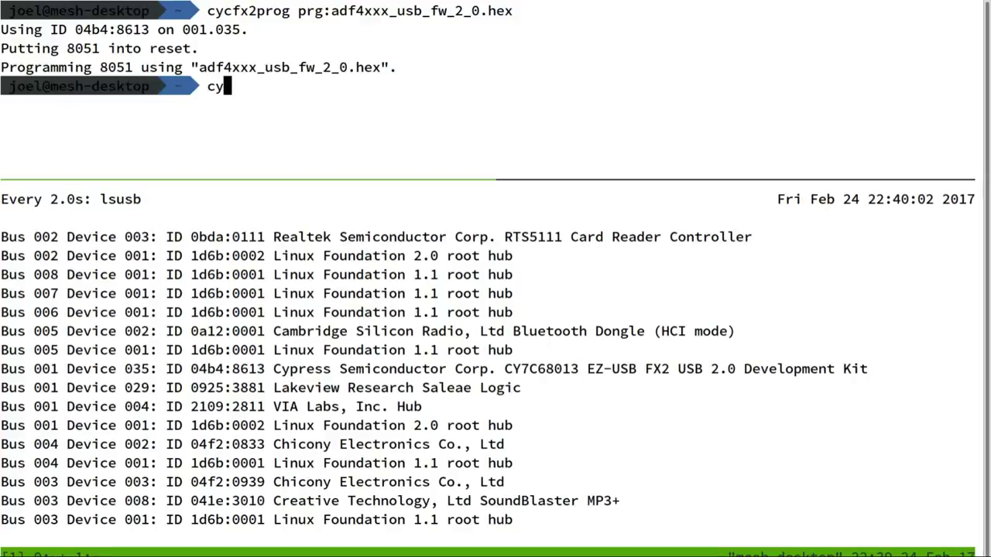
pyautogui.write('cf')
pyautogui.press('Tab')
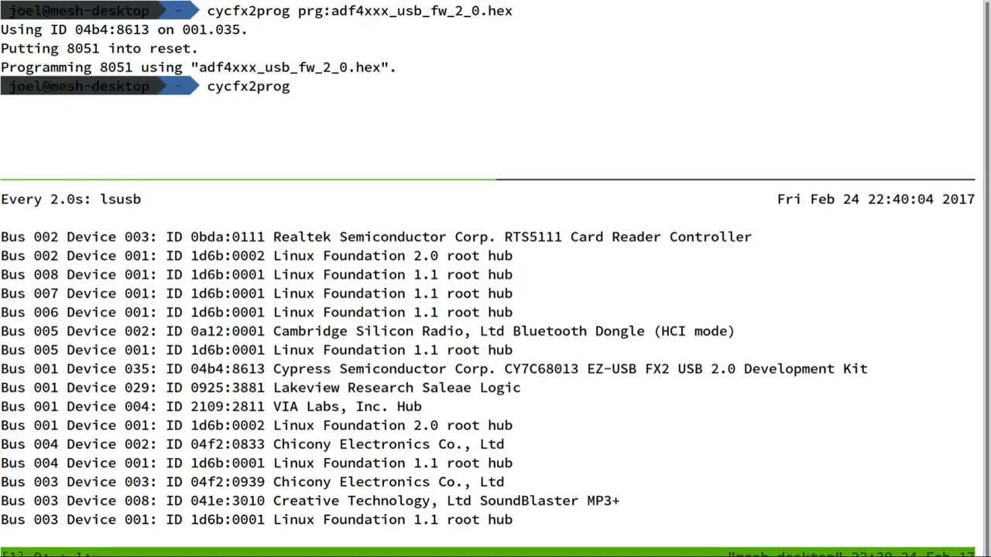
pyautogui.write('run')
pyautogui.press('Return')
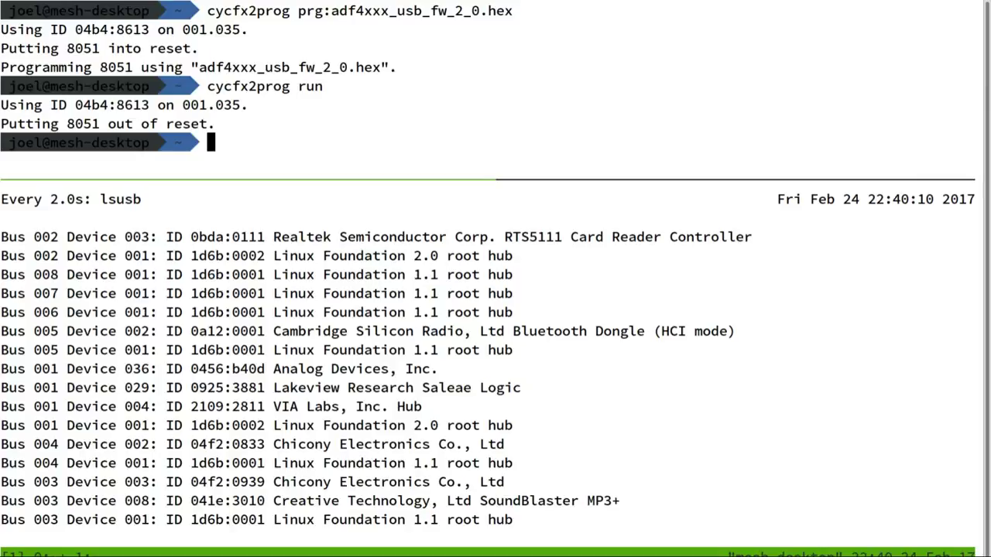
# Step: Move through the lower pane's USB device list in copy mode to examine the ID of the Analog Devices entry
pyautogui.hotkey('ctrl', 'b')
pyautogui.press('Down')
pyautogui.hotkey('ctrl', 'b')
pyautogui.press('[')
pyautogui.press('Up')
pyautogui.press('Up')
pyautogui.press('Up')
pyautogui.press('Up')
pyautogui.press('Up')
pyautogui.press('Up')
pyautogui.press('Up')
pyautogui.press('Up')
pyautogui.press('Up')
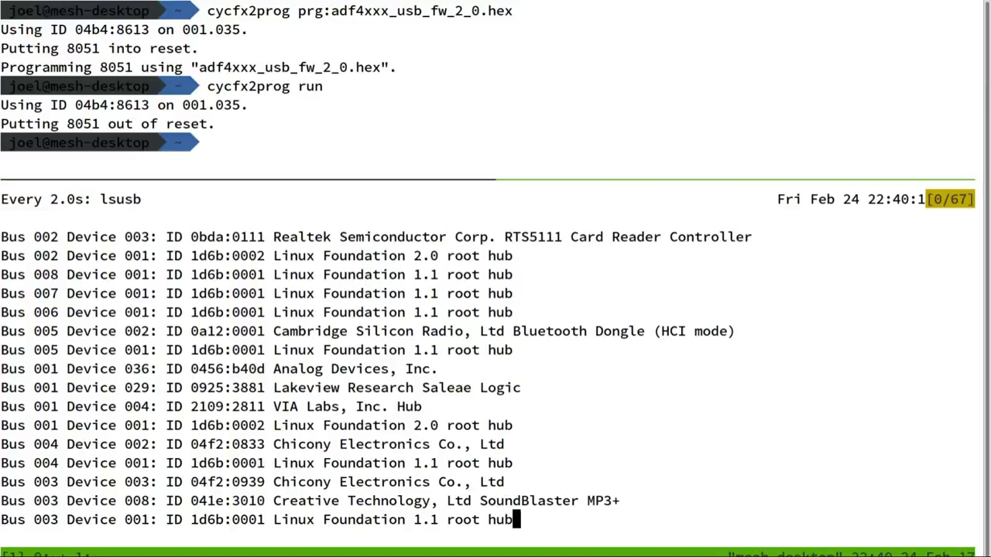
pyautogui.press('Left')
pyautogui.press('Left')
pyautogui.press('Left')
pyautogui.press('Left')
pyautogui.press('Left')
pyautogui.press('Left')
pyautogui.press('Left')
pyautogui.press('Left')
pyautogui.press('Left')
pyautogui.press('Left')
pyautogui.press('Left')
pyautogui.press('Left')
pyautogui.press('Left')
pyautogui.press('Left')
pyautogui.press('Left')
pyautogui.press('Left')
pyautogui.press('Left')
pyautogui.press('Left')
pyautogui.press('Left')
pyautogui.press('Left')
pyautogui.press('Left')
pyautogui.press('Left')
pyautogui.press('Left')
pyautogui.press('Left')
pyautogui.press('Left')
pyautogui.press('Left')
pyautogui.press('Right')
pyautogui.press('Right')
pyautogui.press('Right')
pyautogui.press('Right')
pyautogui.press('Right')
pyautogui.press('Right')
pyautogui.press('Right')
pyautogui.press('Right')
pyautogui.press('Right')
pyautogui.press('Right')
pyautogui.press('Right')
pyautogui.press('Right')
pyautogui.press('Right')
pyautogui.press('Right')
pyautogui.press('Right')
pyautogui.press('Right')
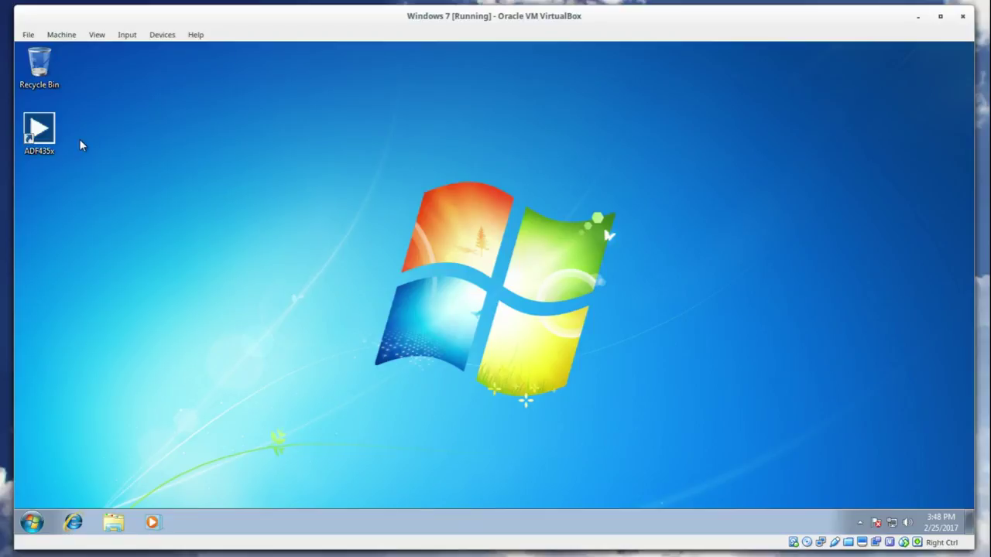
# Step: Launch the ADF435x software in the Windows 7 virtual machine and move its window clear of the desktop icons
pyautogui.doubleClick(51, 136)
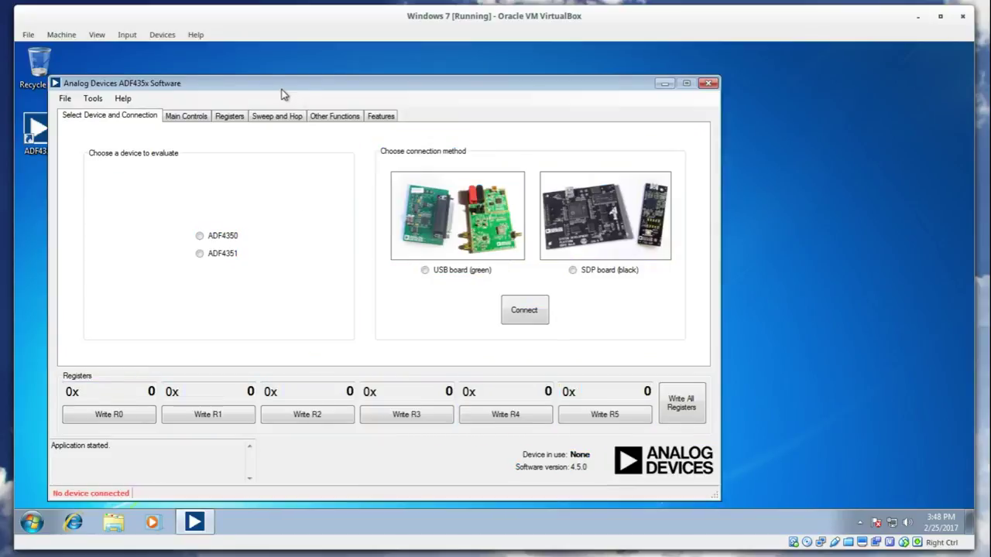
pyautogui.moveTo(281, 89); pyautogui.dragTo(368, 79)
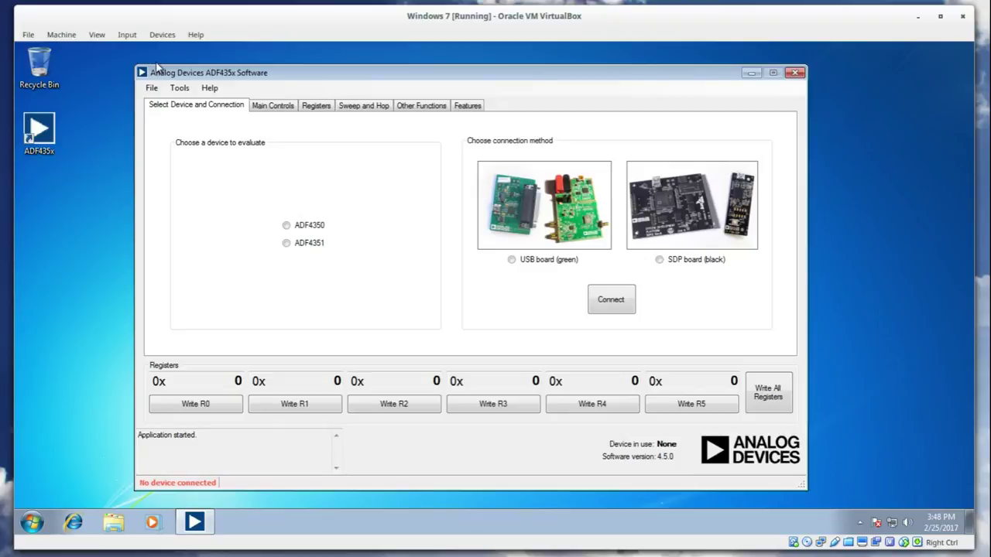
# Step: Attach the ANALOG DEVICES ADF4xxx USB Eval Board to the virtual machine
pyautogui.click(162, 36)
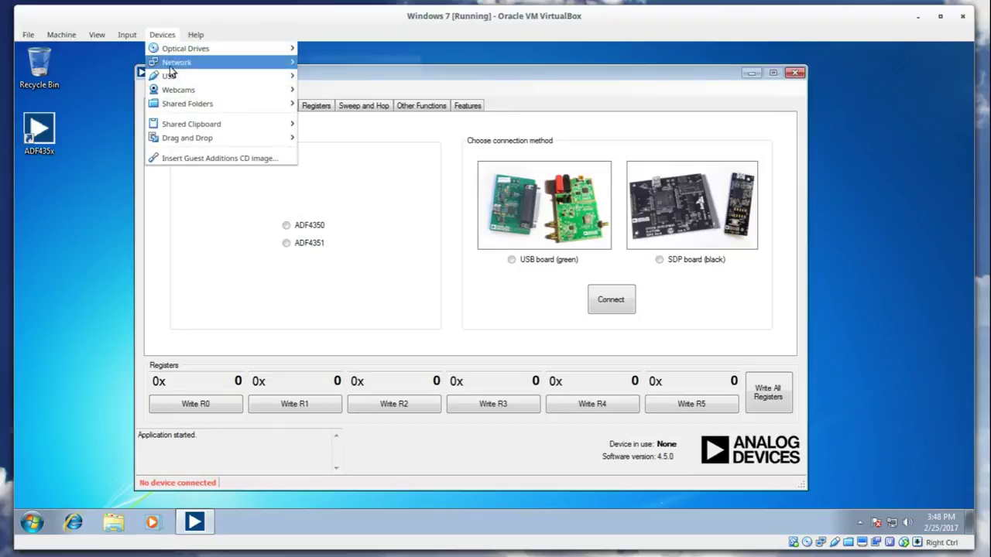
pyautogui.moveTo(168, 75)
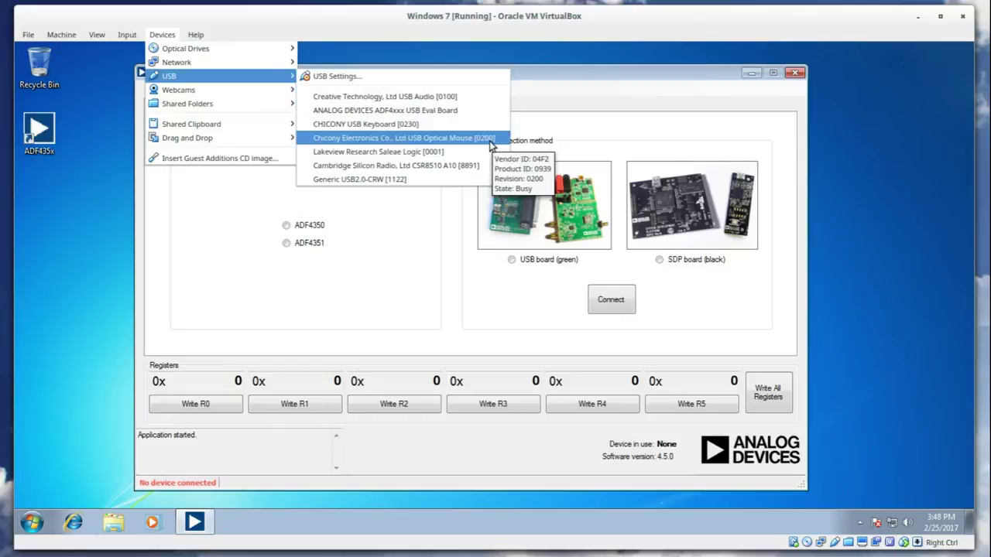
pyautogui.click(459, 111)
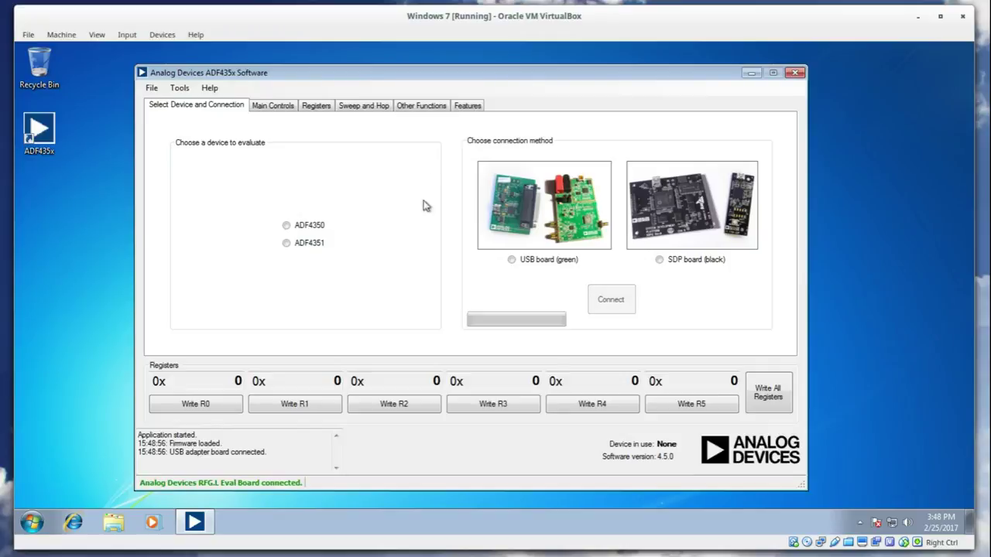
# Step: Choose ADF4351 as the device and USB board (green) as the connection method, and show the main controls
pyautogui.click(292, 244)
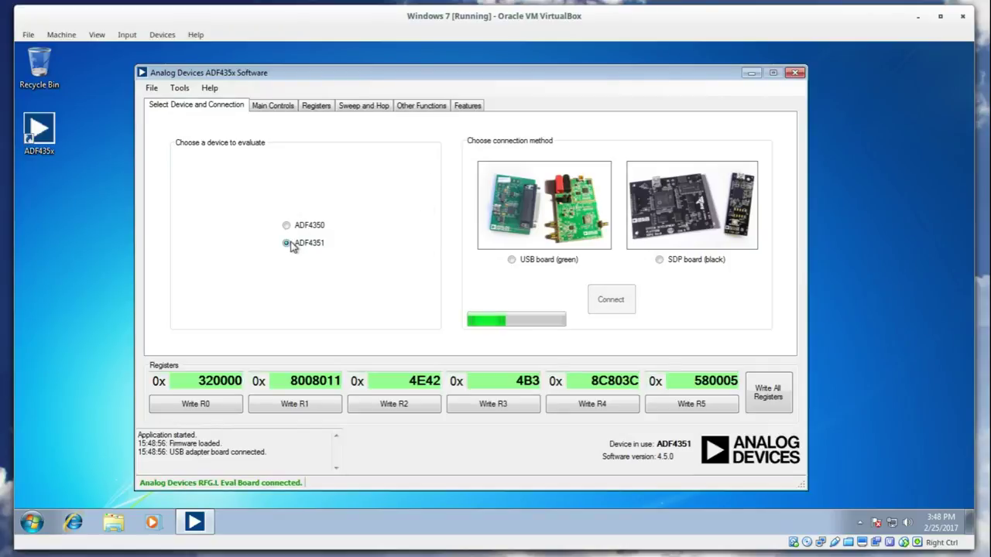
pyautogui.click(516, 261)
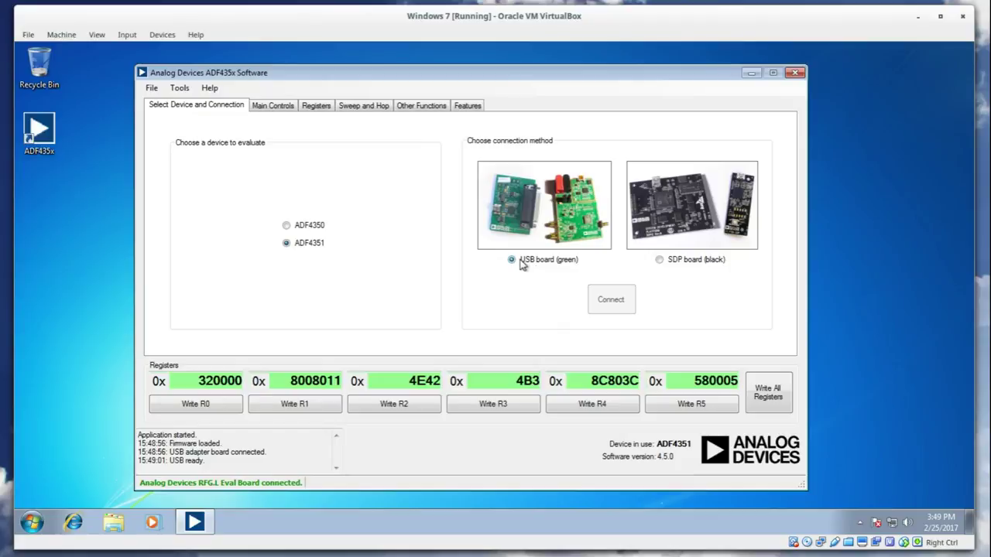
pyautogui.click(271, 104)
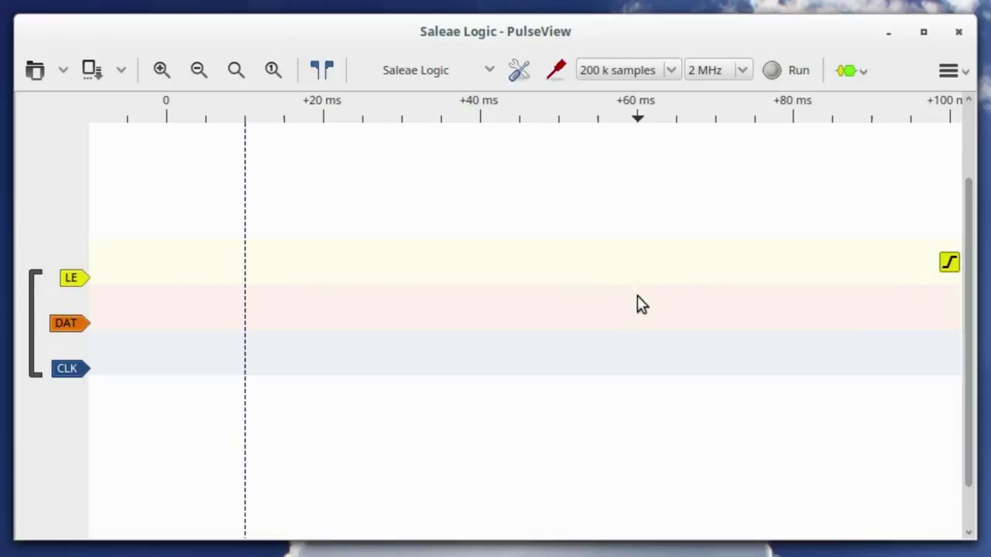
# Step: Switch to PulseView and start a capture of 200 k samples at 2 MHz
pyautogui.click(777, 77)
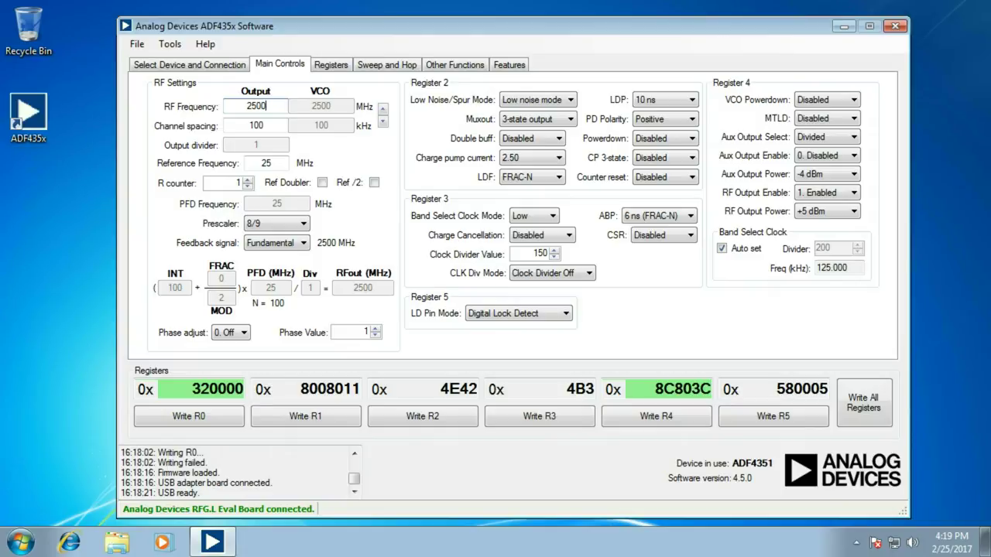
# Step: In the ADF435x software, set the RF frequency to 50 MHz and write all registers to the ADF4351
pyautogui.click(255, 126)
pyautogui.press('BackSpace')
pyautogui.moveTo(253, 106); pyautogui.dragTo(260, 106)
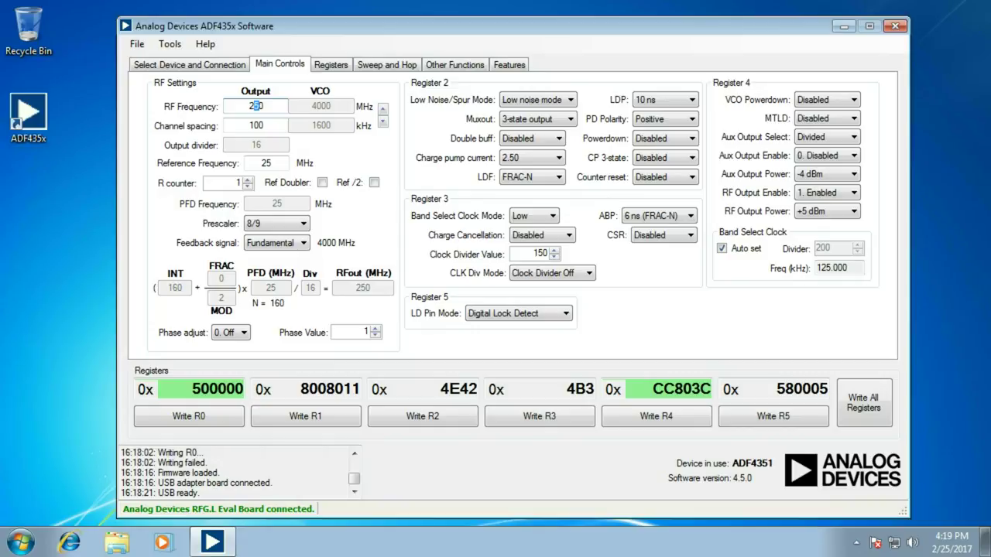
pyautogui.click(249, 106)
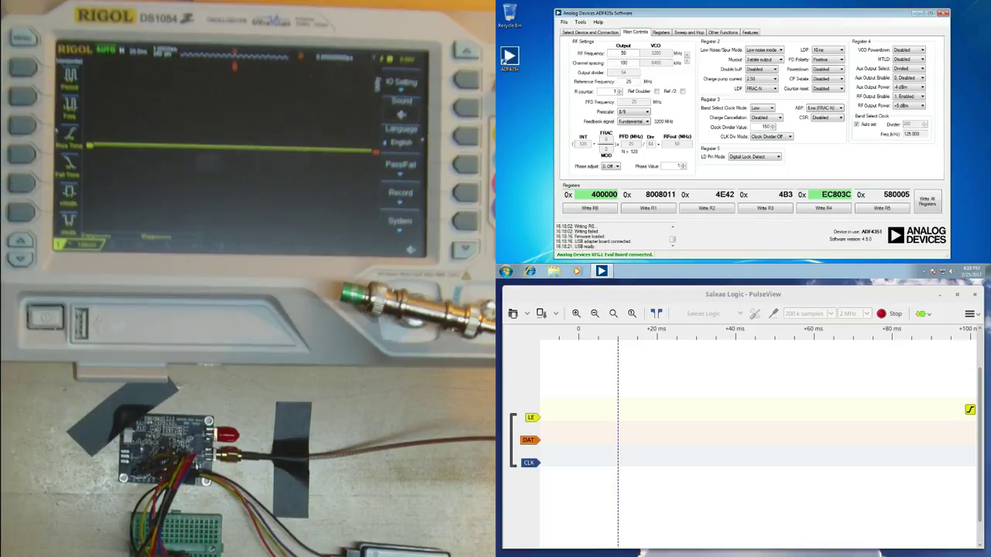
pyautogui.click(928, 201)
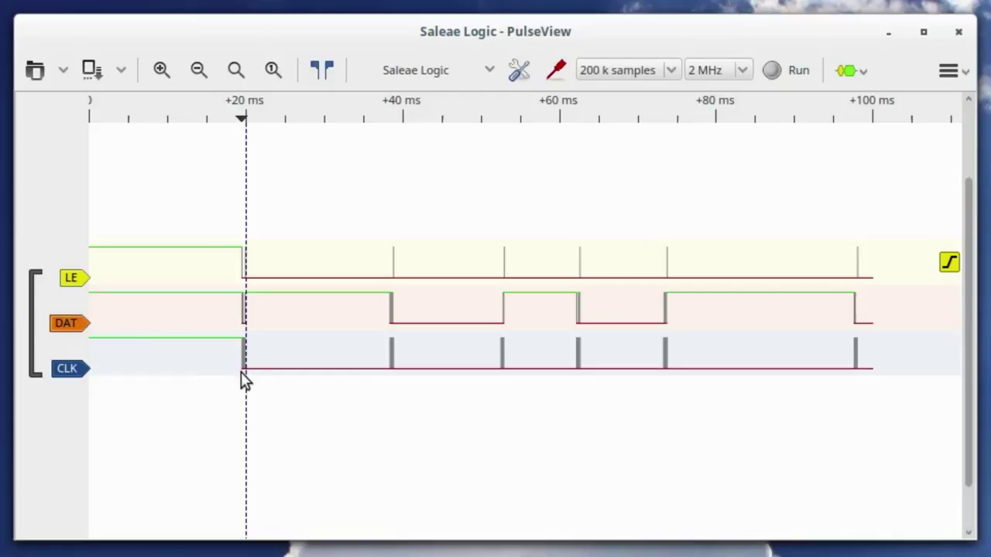
# Step: Examine the captured LE, DAT and CLK bursts in PulseView, up close and across the whole capture
pyautogui.scroll(15, 241, 376)
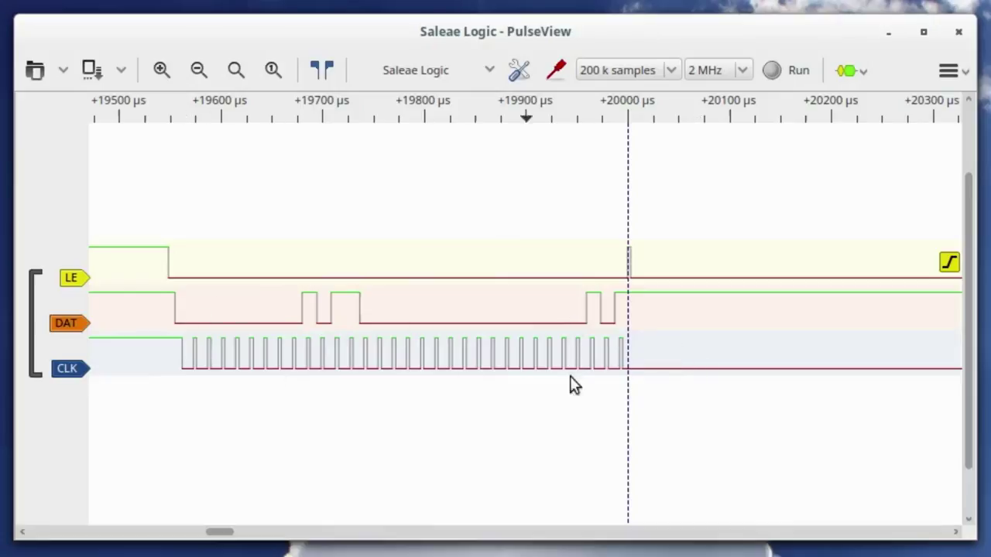
pyautogui.scroll(-1, 694, 395)
pyautogui.scroll(-2, 736, 394)
pyautogui.moveTo(736, 394); pyautogui.dragTo(427, 398)
pyautogui.scroll(-2, 671, 394)
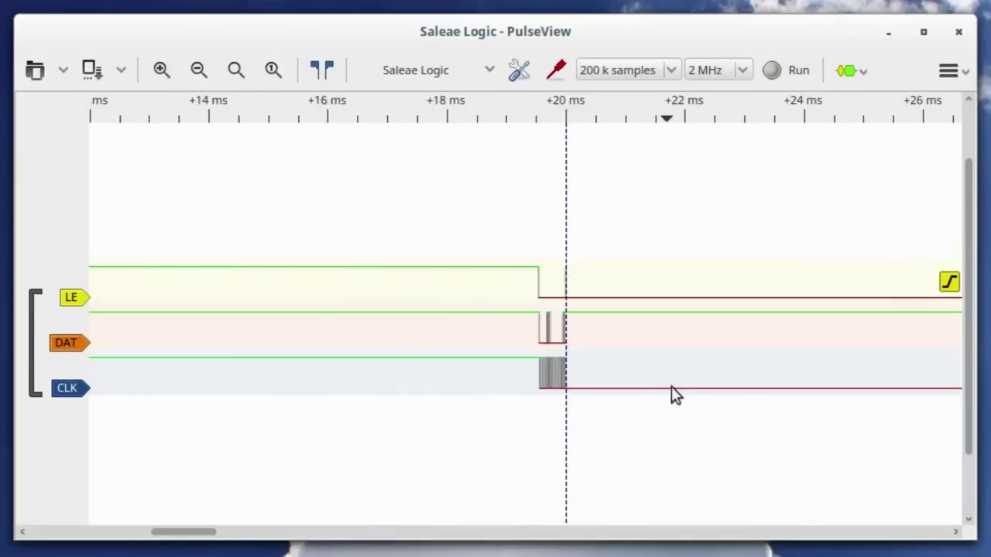
pyautogui.moveTo(671, 394); pyautogui.dragTo(230, 393)
pyautogui.hscroll(10, 327, 376)
pyautogui.scroll(4, 482, 365)
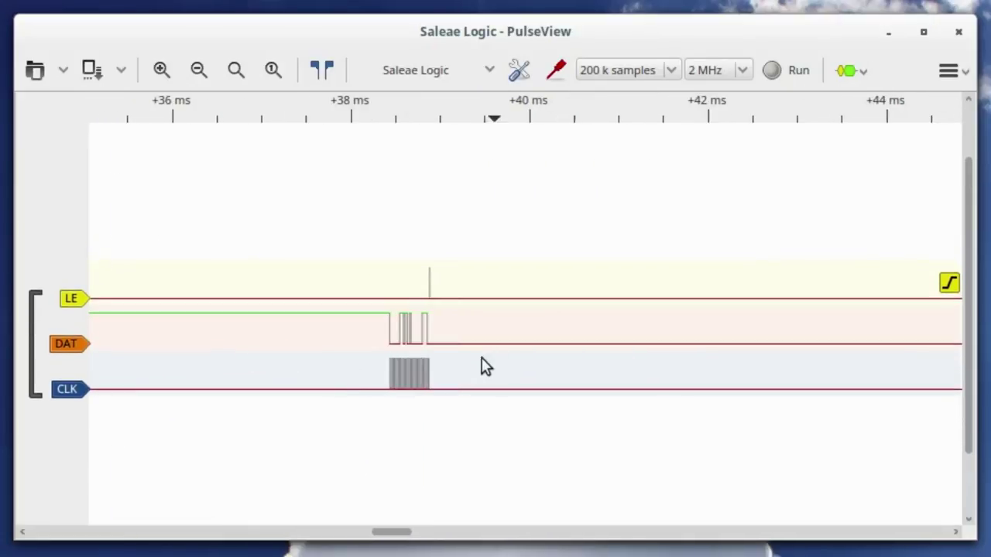
pyautogui.scroll(-6, 448, 387)
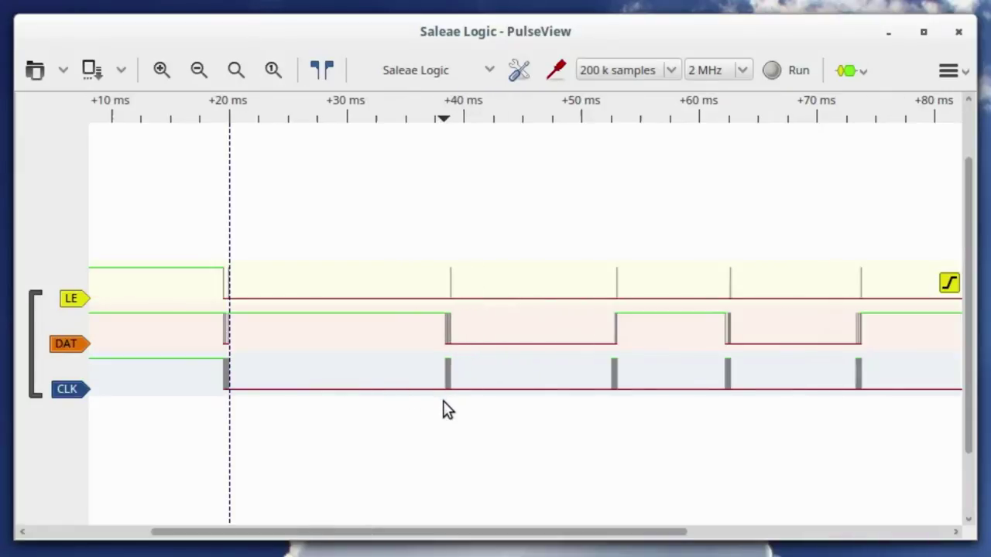
pyautogui.hscroll(2, 464, 409)
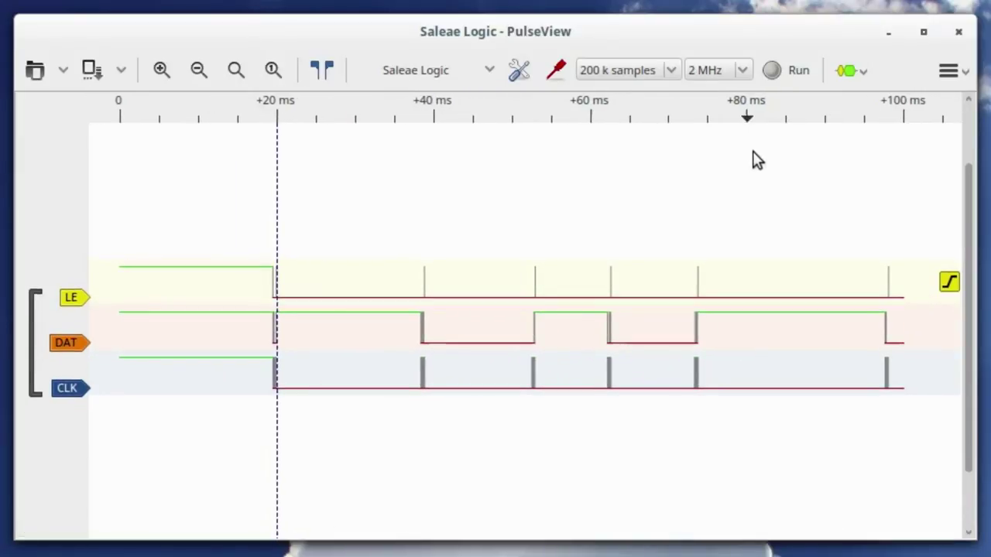
# Step: Add an SPI decoder to the capture, assigning MOSI to the DAT channel and chip-select to the LE channel
pyautogui.click(834, 78)
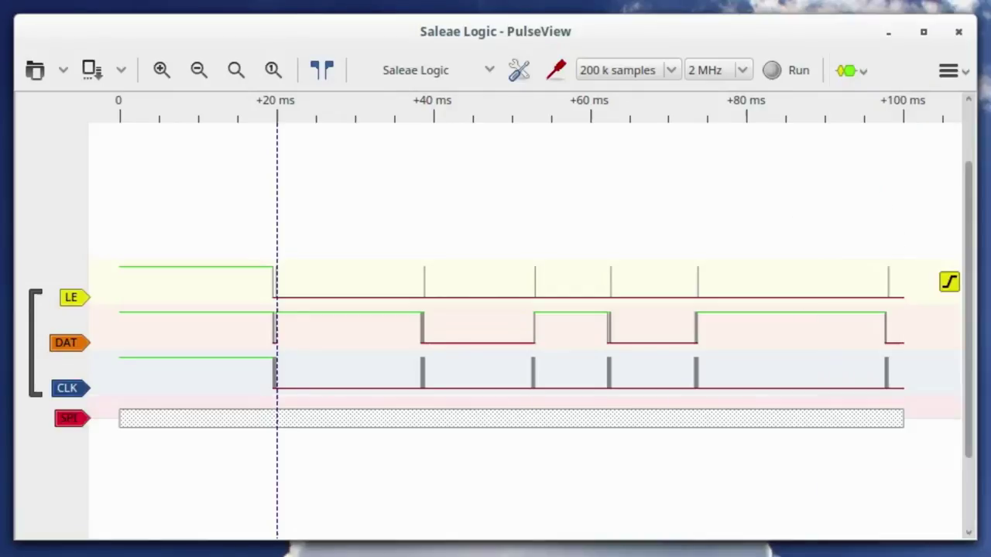
pyautogui.click(69, 418)
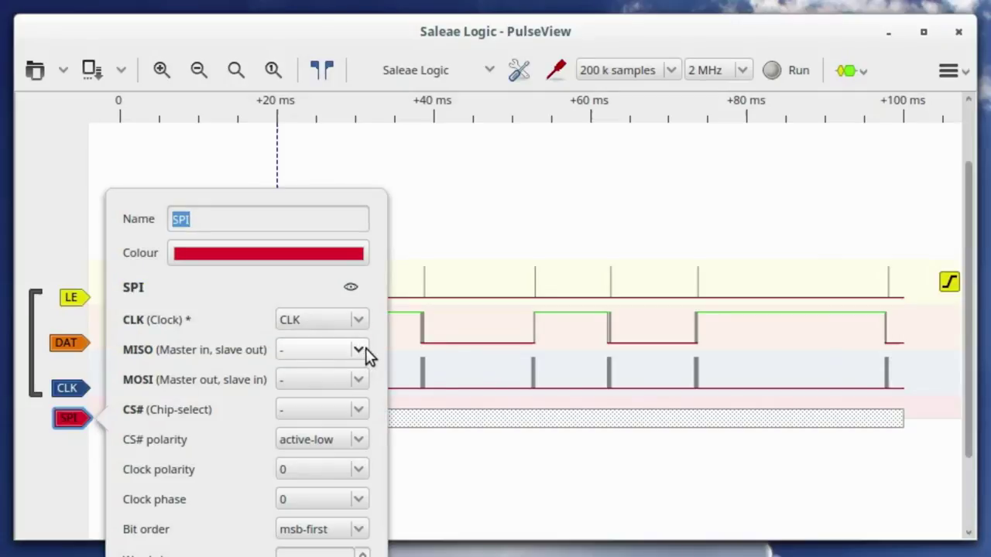
pyautogui.click(361, 376)
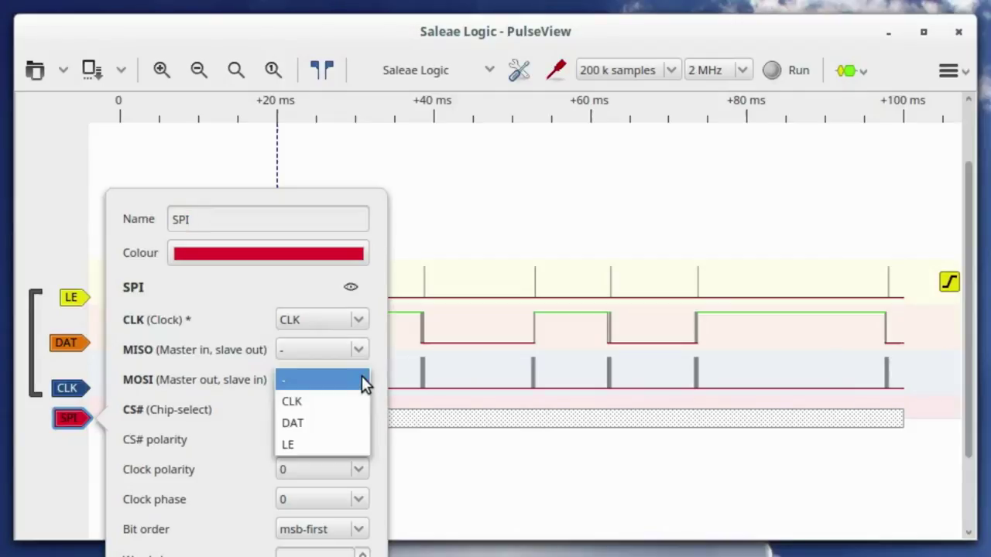
pyautogui.click(338, 424)
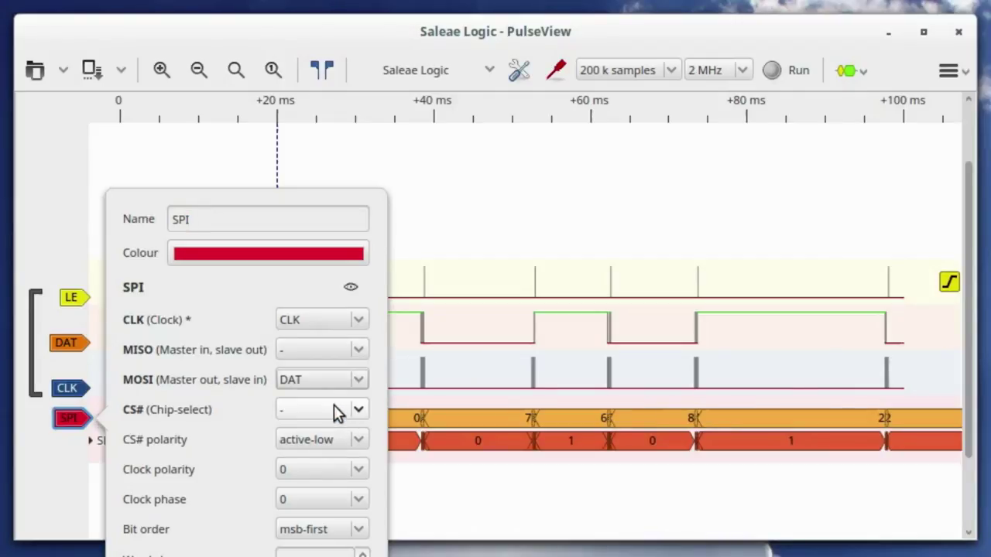
pyautogui.click(336, 410)
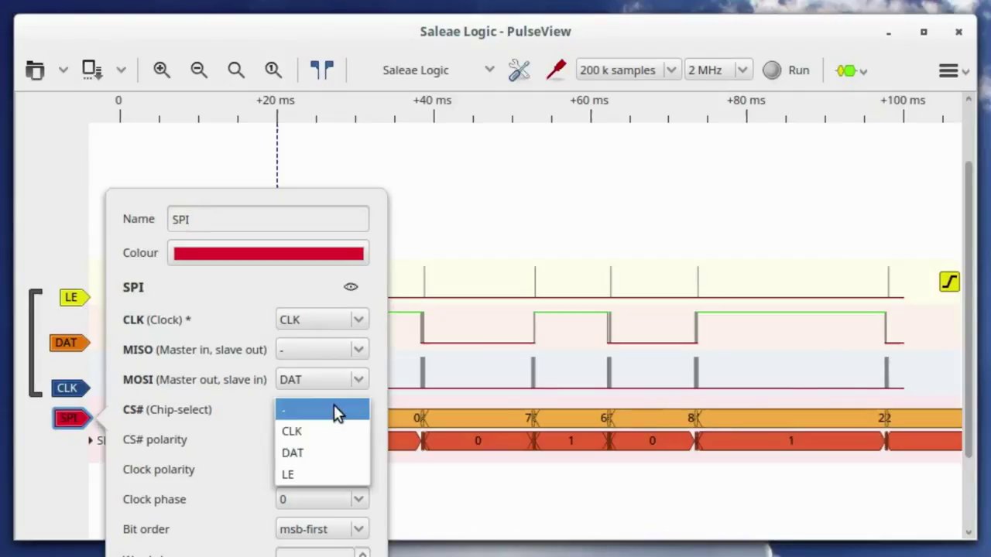
pyautogui.click(315, 474)
pyautogui.press('Escape')
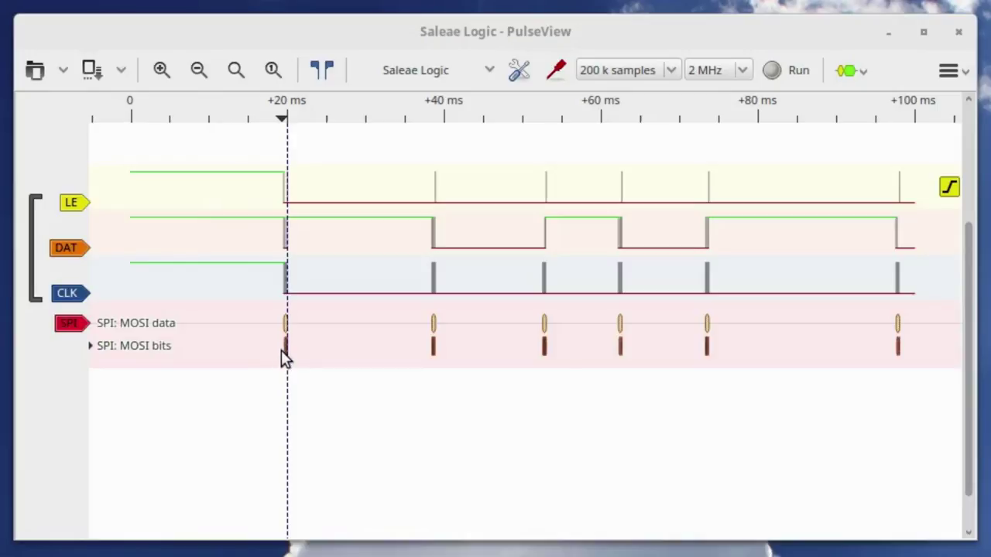
# Step: Compare the decoded MOSI bytes of the first three SPI bursts with the software's R5, R4 and R3 register values
pyautogui.scroll(5, 283, 368)
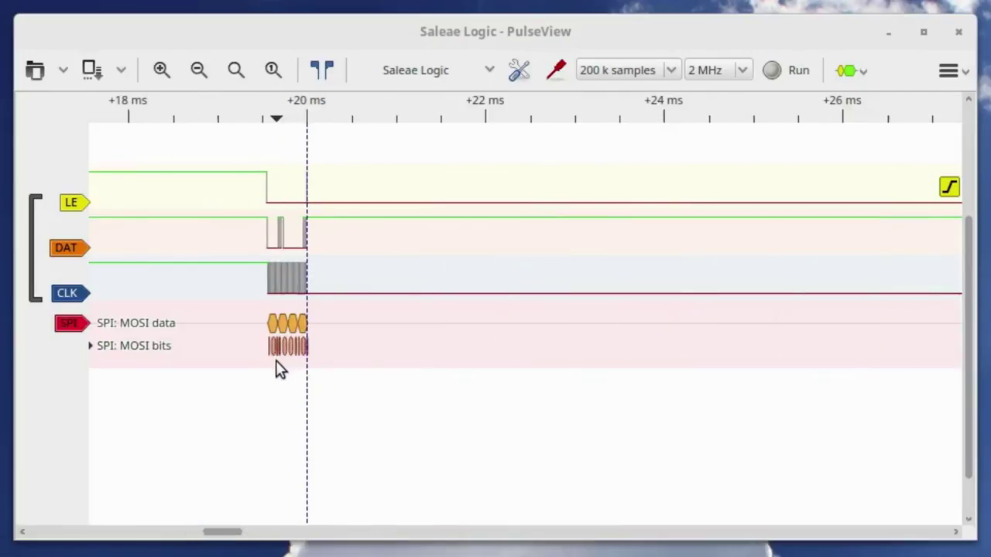
pyautogui.scroll(5, 279, 369)
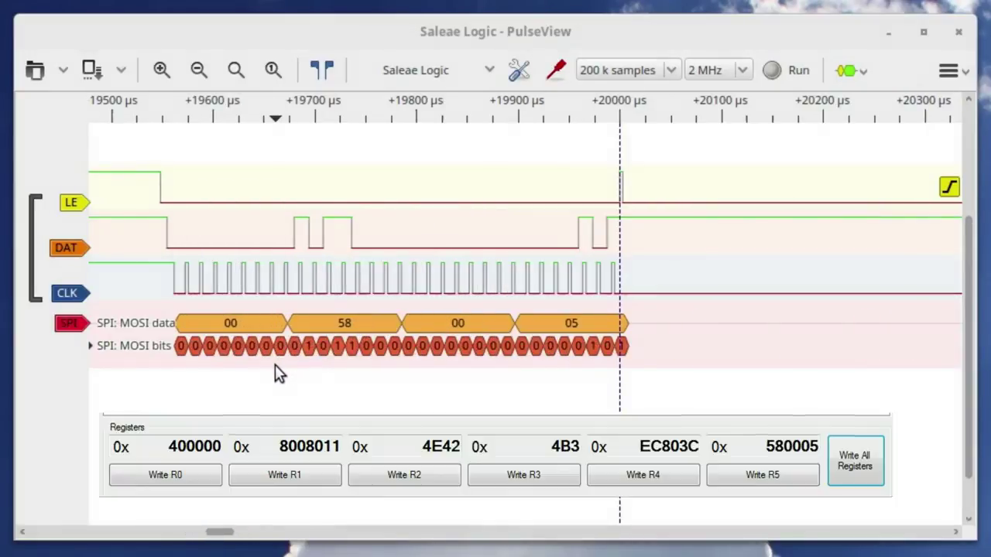
pyautogui.moveTo(275, 367); pyautogui.dragTo(357, 374)
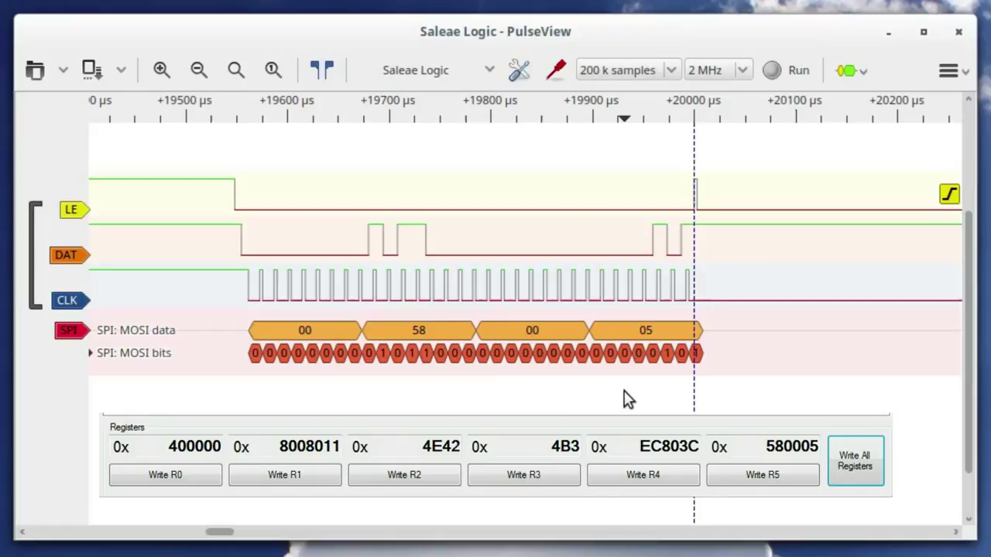
pyautogui.scroll(-5, 627, 399)
pyautogui.scroll(1, 697, 383)
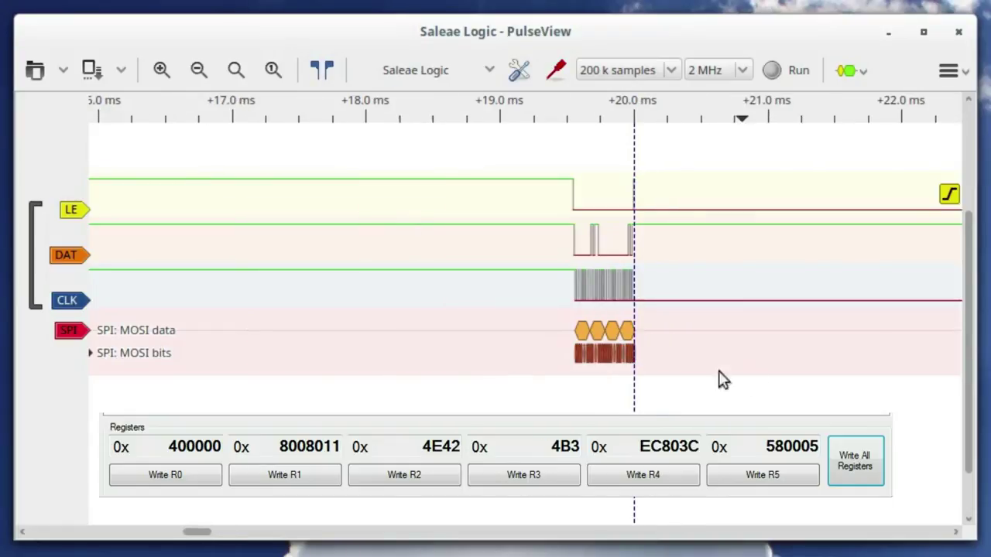
pyautogui.scroll(-5, 460, 379)
pyautogui.hscroll(3, 408, 354)
pyautogui.scroll(6, 491, 361)
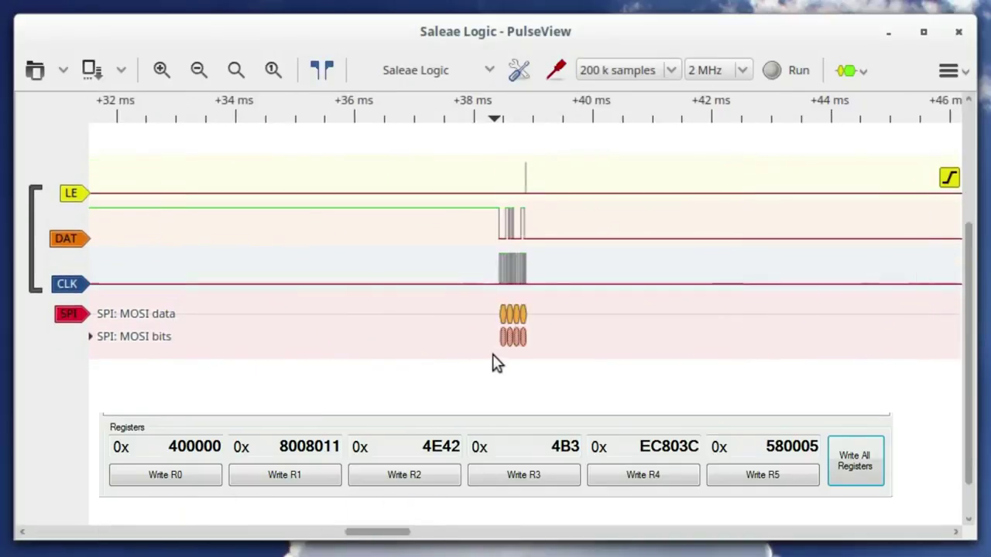
pyautogui.scroll(4, 445, 370)
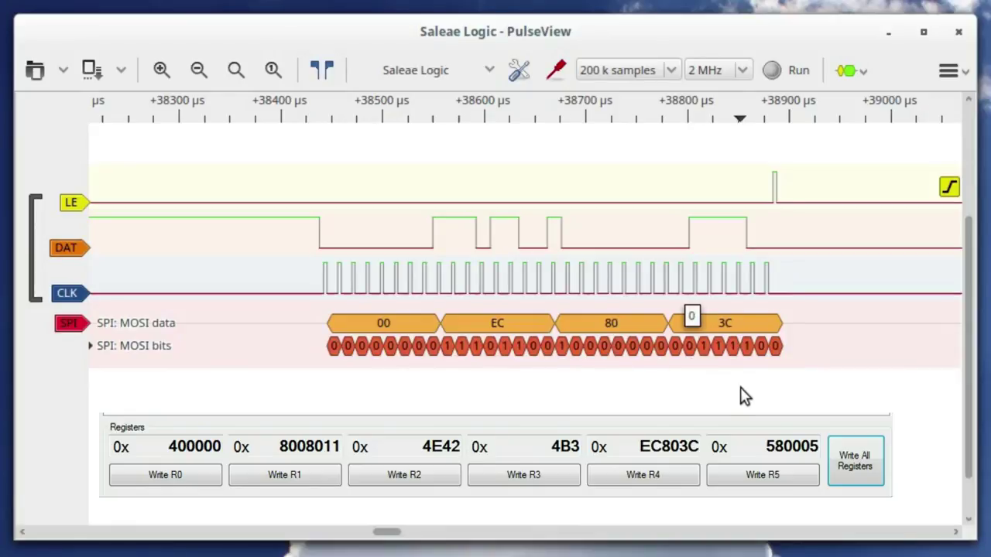
pyautogui.scroll(-6, 741, 391)
pyautogui.moveTo(757, 389); pyautogui.dragTo(303, 380)
pyautogui.scroll(-4, 679, 369)
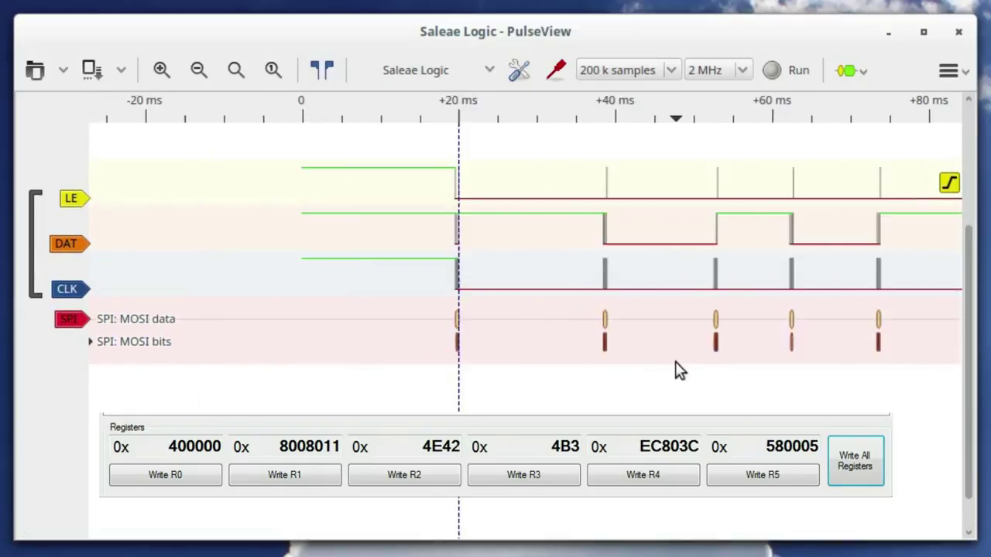
pyautogui.scroll(6, 748, 354)
pyautogui.scroll(3, 776, 364)
pyautogui.scroll(2, 686, 372)
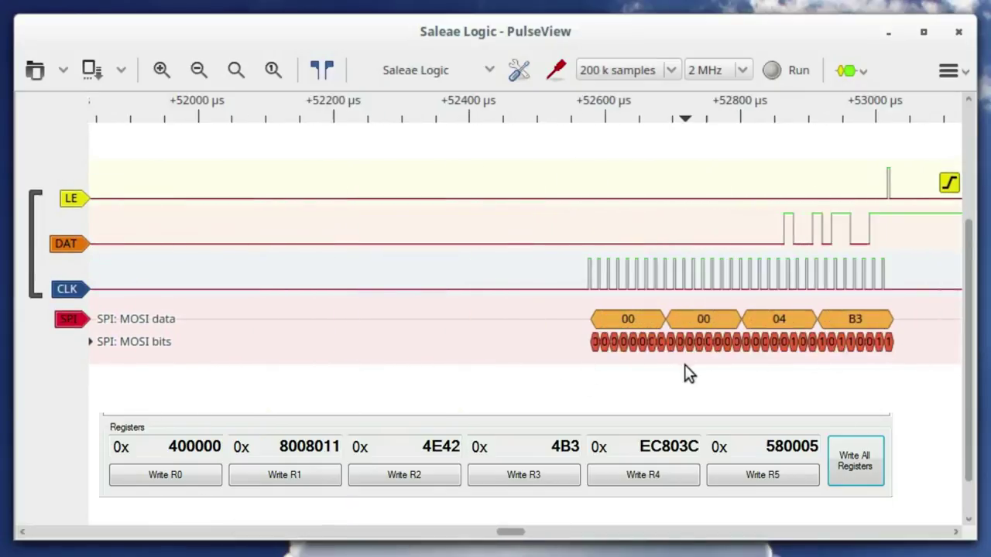
pyautogui.moveTo(747, 384); pyautogui.dragTo(716, 389)
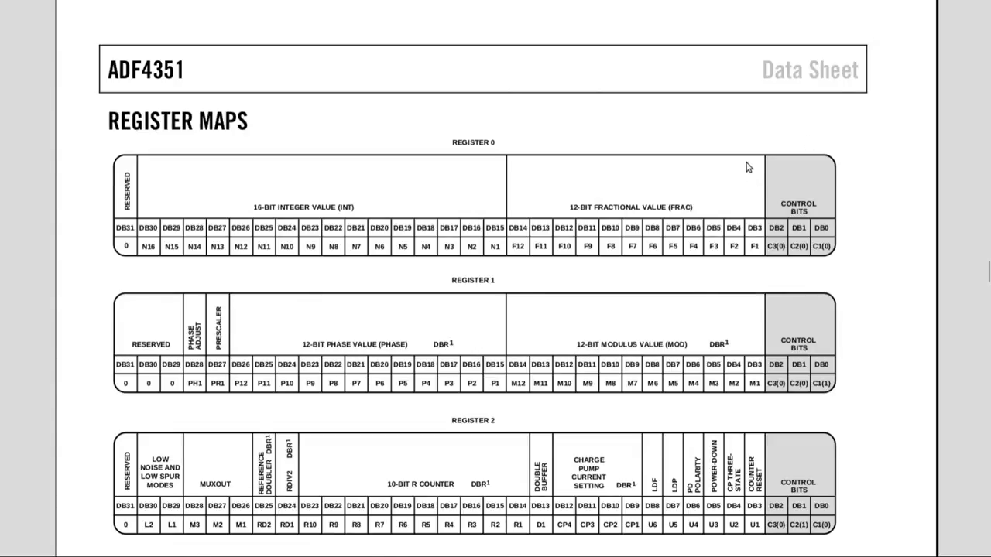
# Step: Review the register maps in the ADF4351 data sheet, from Register 0 through Register 5
pyautogui.scroll(-3, 746, 164)
pyautogui.scroll(-6, 748, 167)
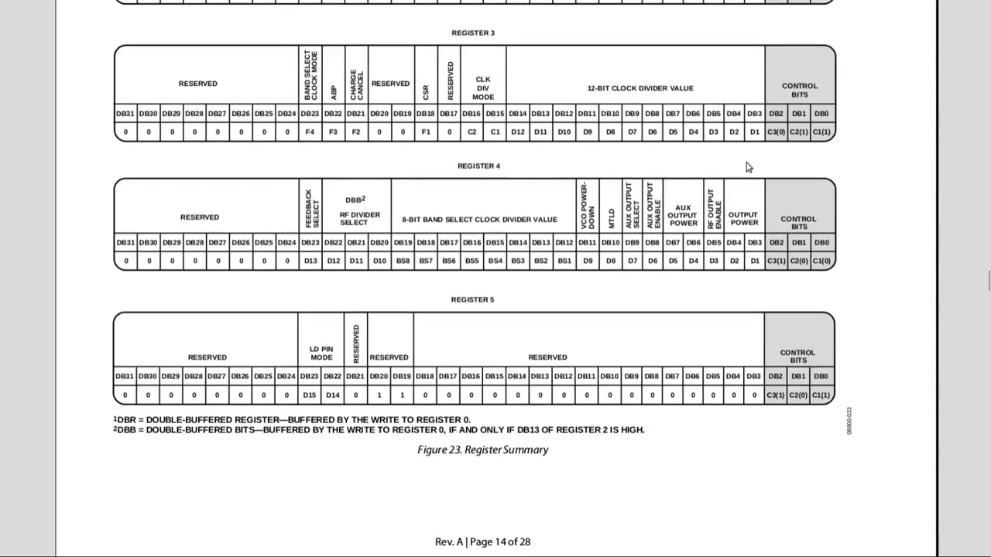
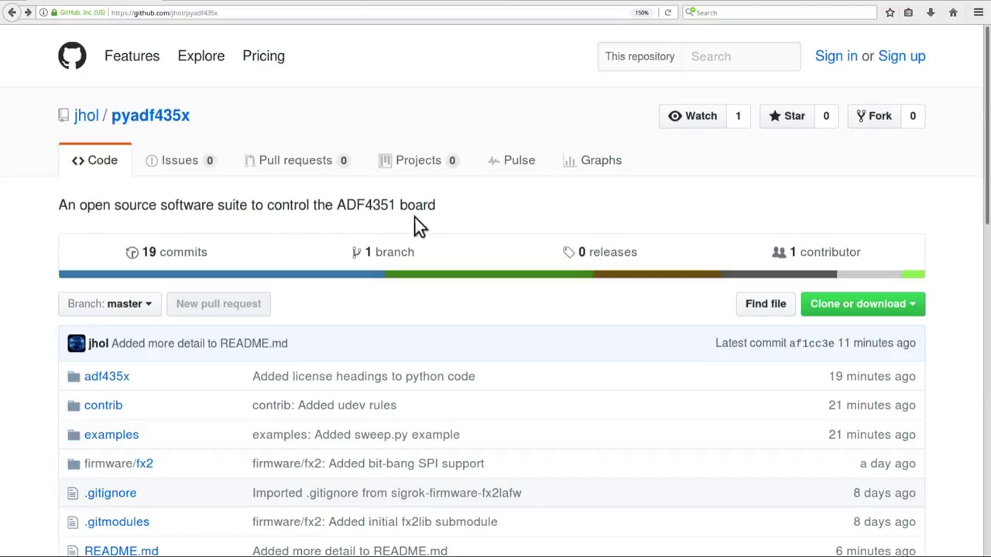
# Step: Read the pyadf435x repository's file list and the README's overview of the software suite components on GitHub
pyautogui.scroll(-5, 445, 227)
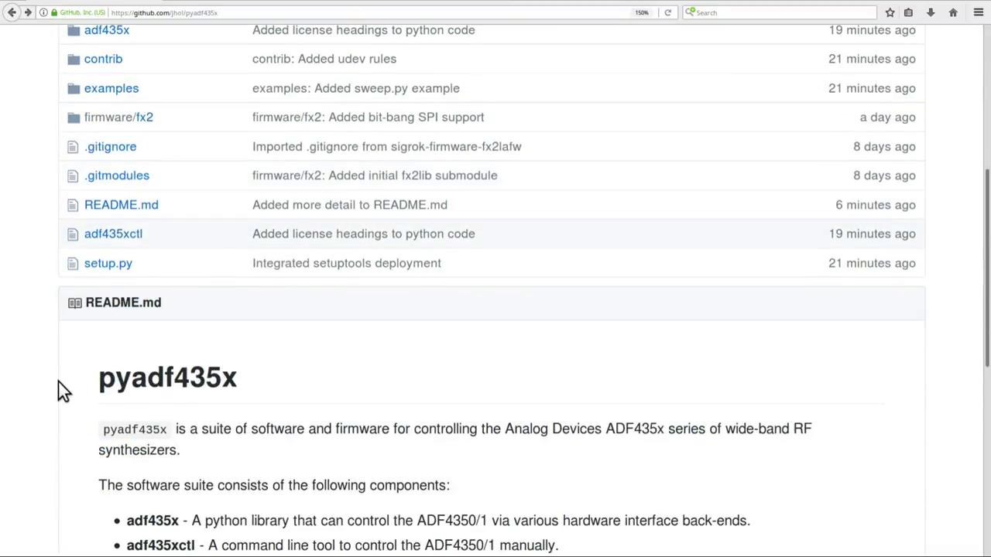
pyautogui.scroll(-3, 65, 390)
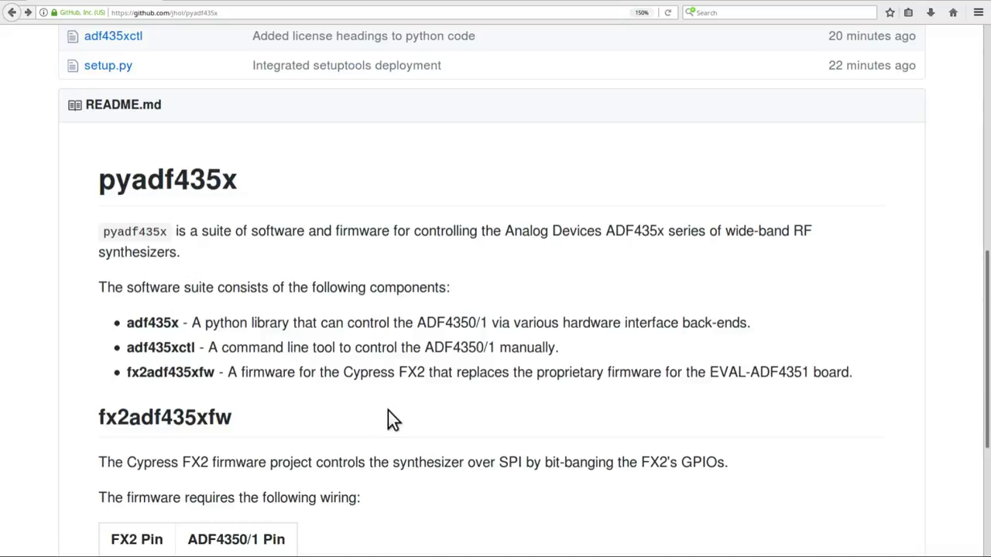
pyautogui.scroll(5, 388, 422)
pyautogui.scroll(2, 388, 453)
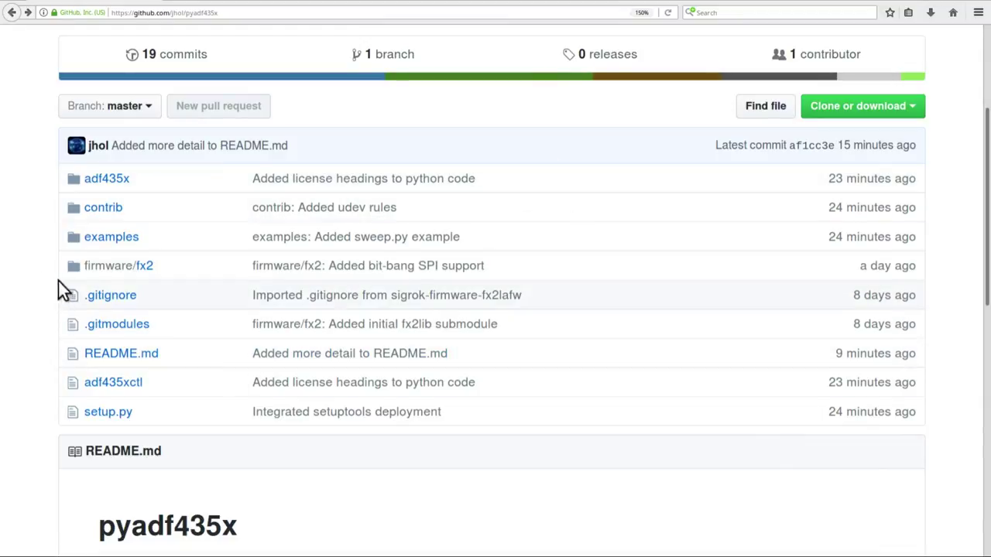
# Step: Open fx2adf435xfw.c from the repository's firmware/fx2 folder and examine its code down to the set_reg function
pyautogui.click(145, 268)
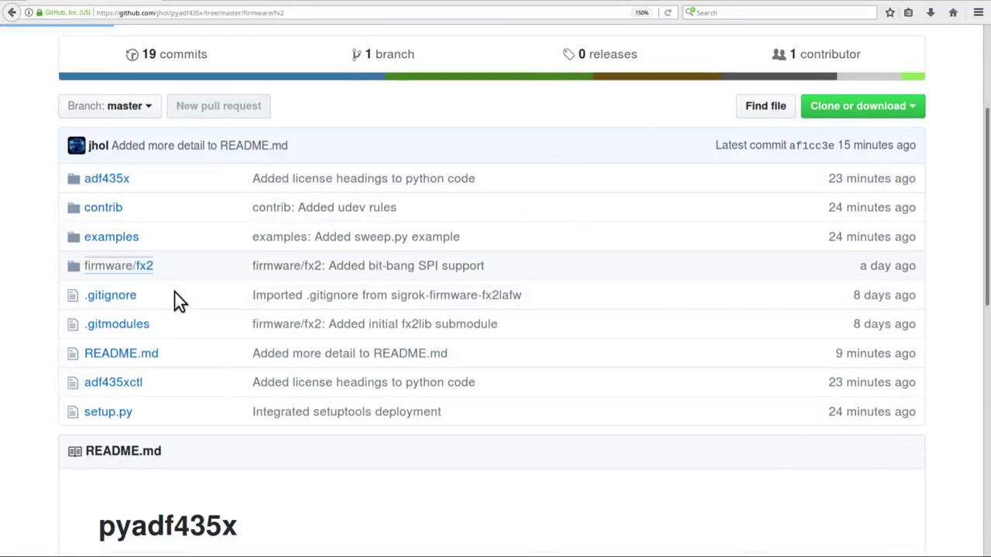
pyautogui.scroll(-5, 172, 300)
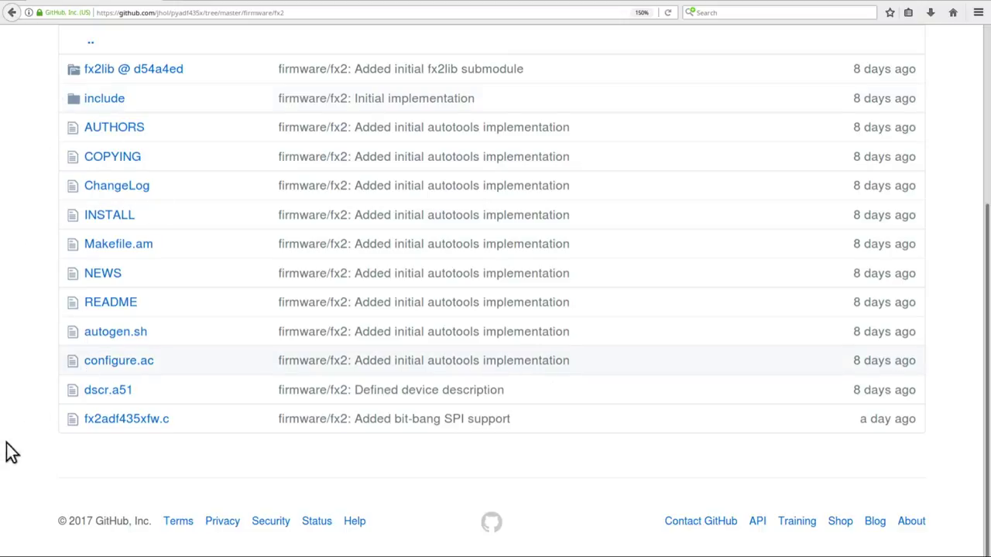
pyautogui.click(117, 422)
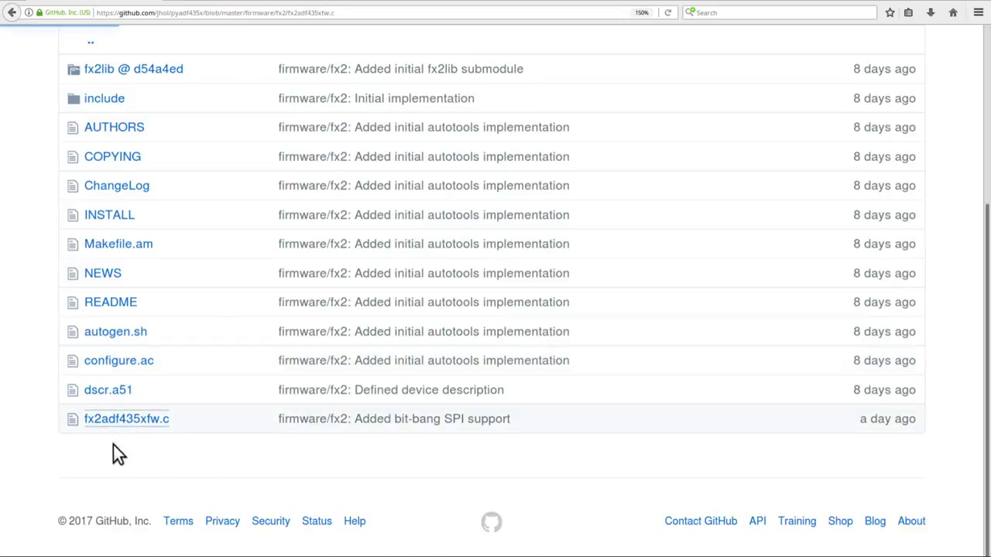
pyautogui.scroll(-10, 477, 157)
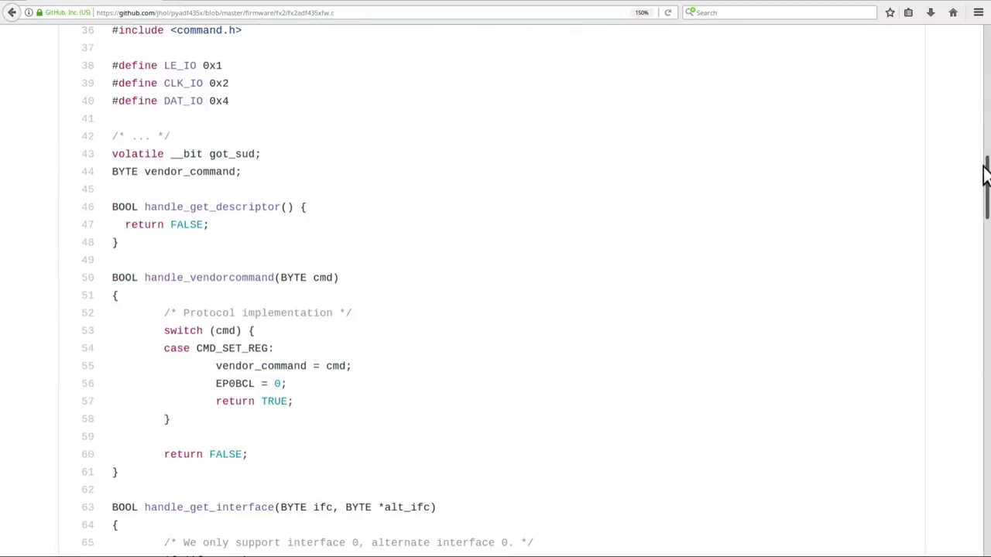
pyautogui.moveTo(984, 166); pyautogui.dragTo(968, 190)
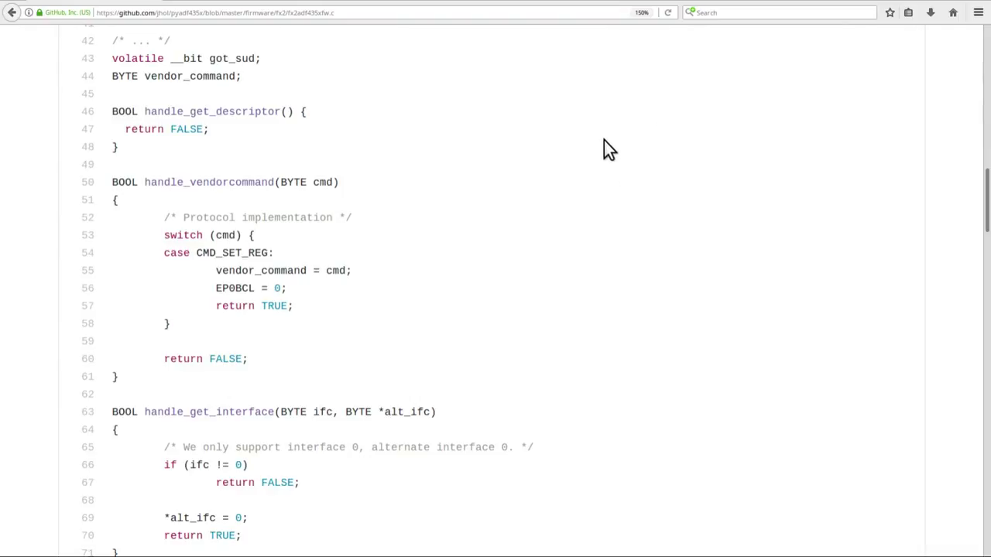
pyautogui.scroll(-15, 606, 166)
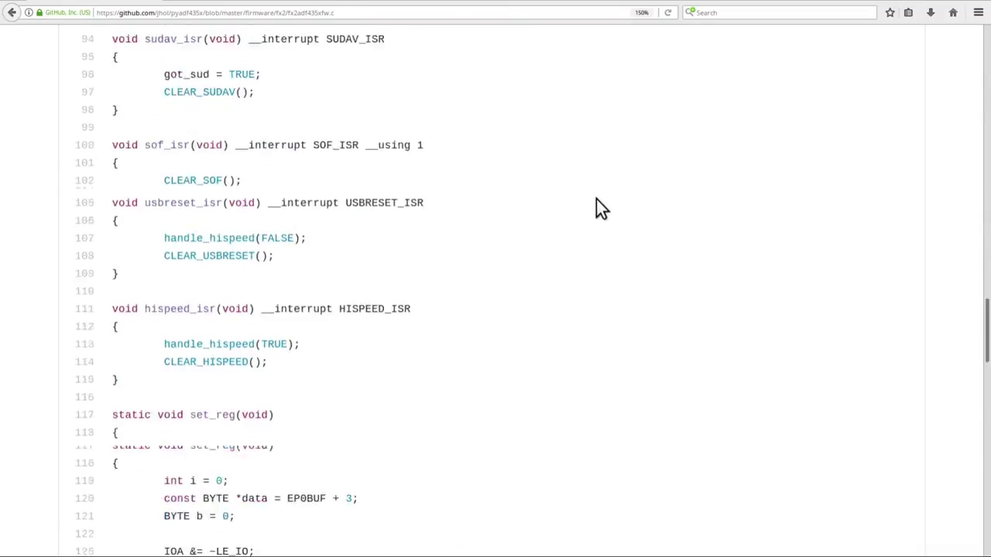
pyautogui.scroll(-5, 460, 267)
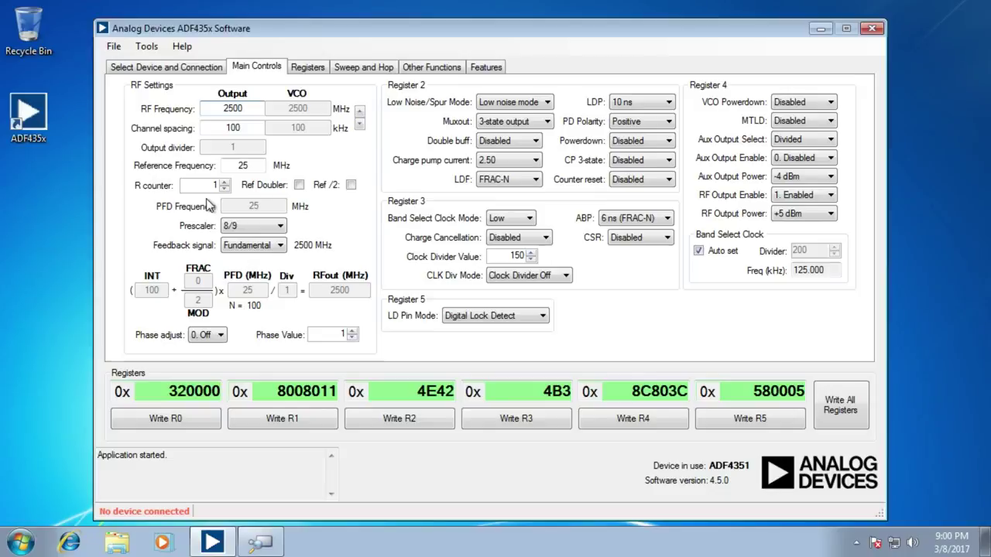
# Step: Switch to ILSpy and load the ADF435x assembly from the Analog Devices ADF435x folder
pyautogui.click(261, 543)
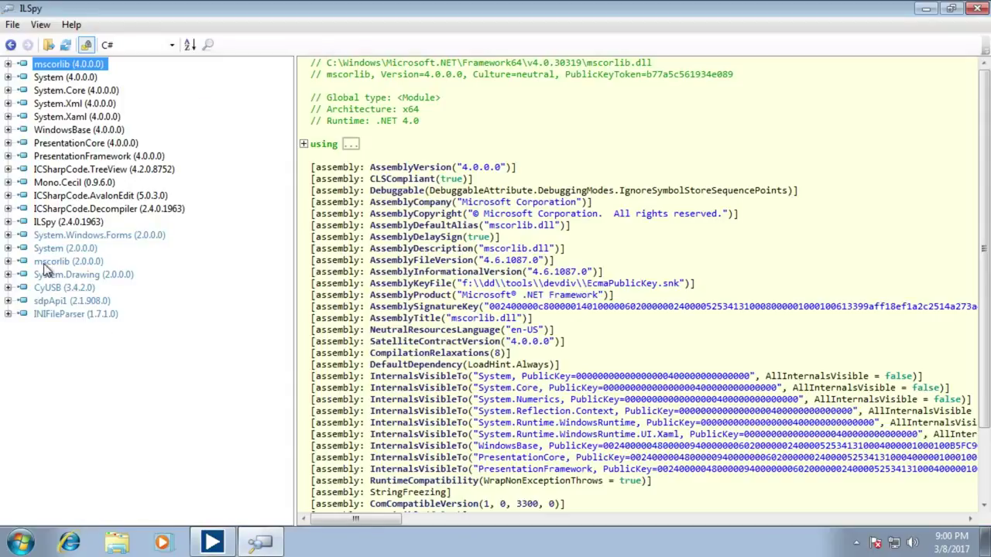
pyautogui.click(48, 47)
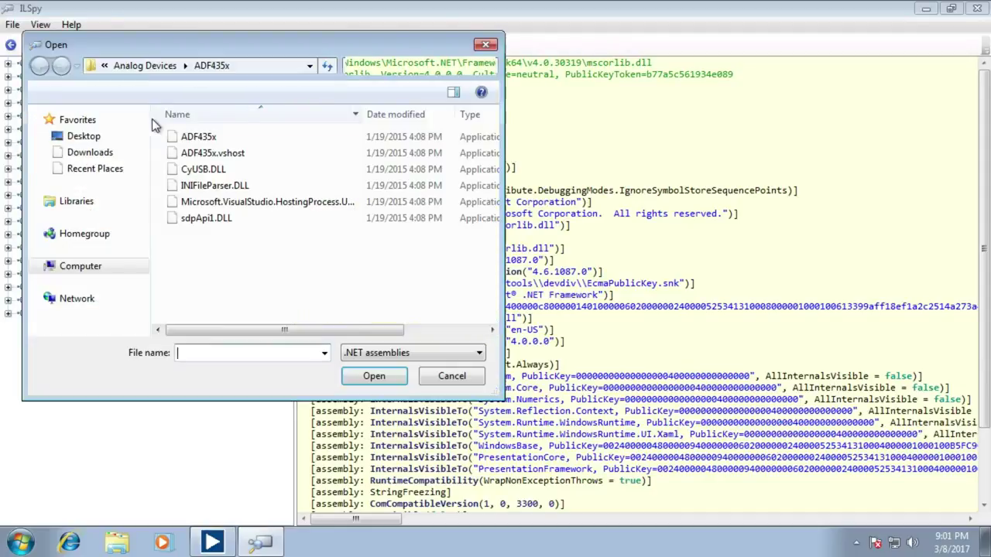
pyautogui.click(374, 376)
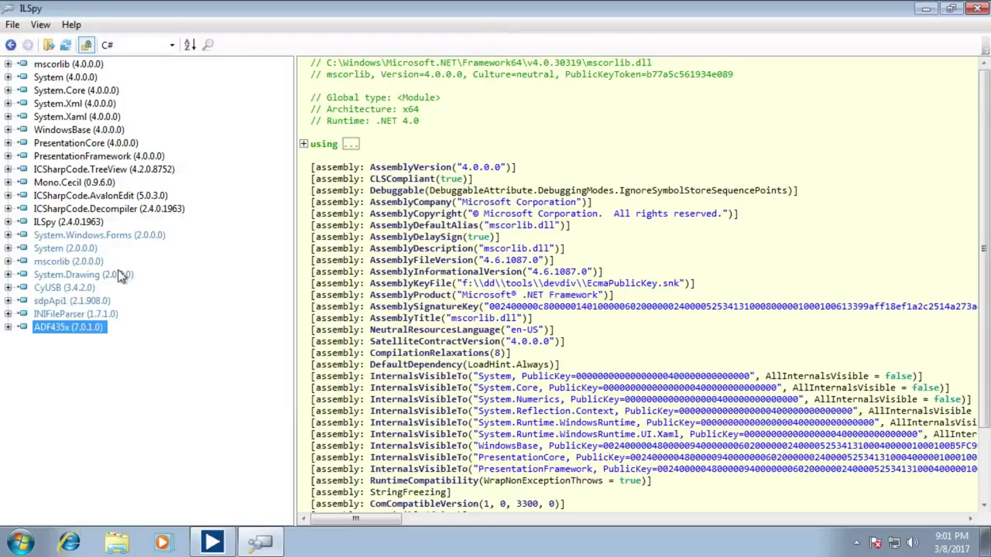
# Step: Expand the ADF435x assembly down to the Main_Form class and display its BuildRegisters() method
pyautogui.click(8, 326)
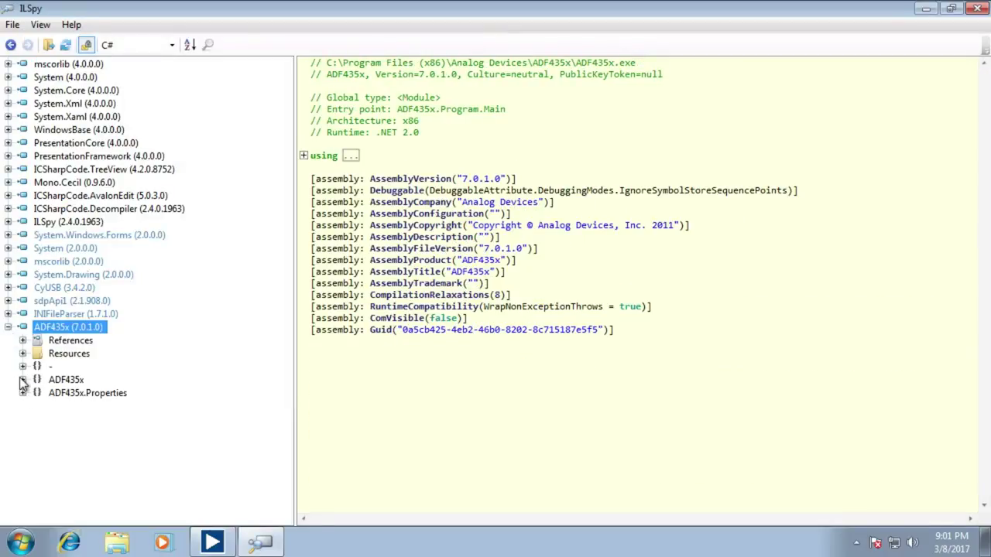
pyautogui.click(23, 379)
pyautogui.click(37, 394)
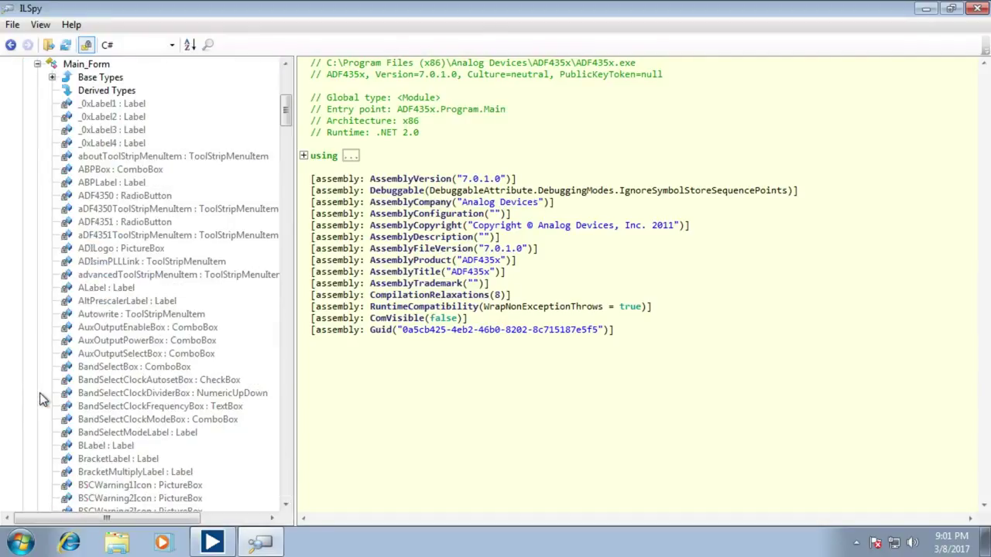
pyautogui.scroll(-10, 120, 399)
pyautogui.moveTo(286, 140); pyautogui.dragTo(282, 460)
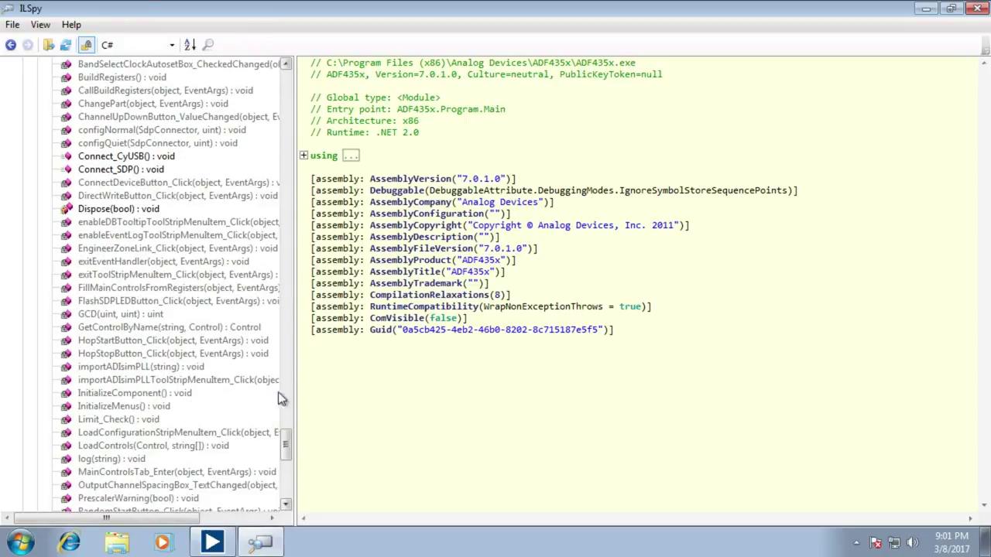
pyautogui.click(110, 78)
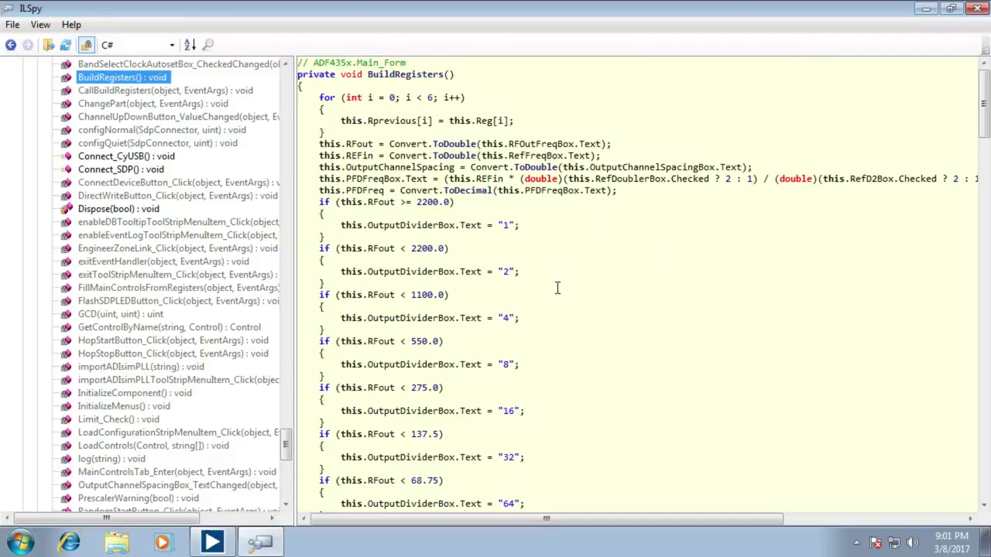
# Step: Examine the decompiled BuildRegisters() code from the output divider selection to the ADF4350 and ADF4351 register calculations
pyautogui.scroll(-6, 566, 298)
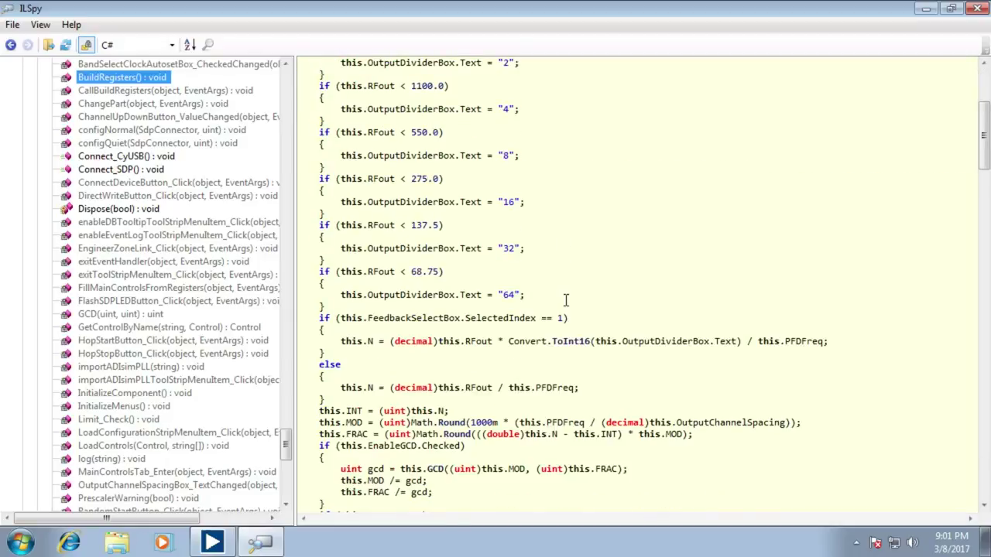
pyautogui.scroll(-5, 566, 299)
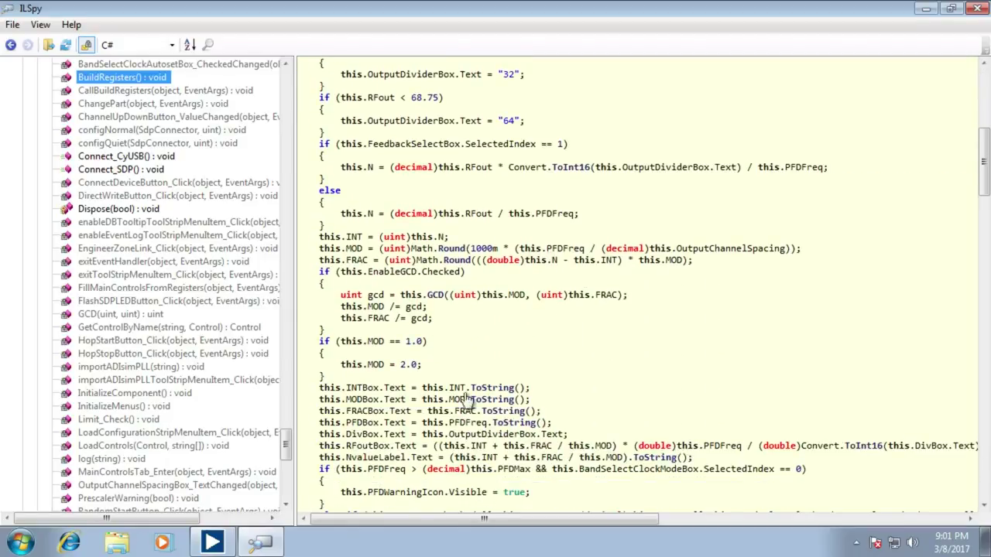
pyautogui.scroll(-4, 567, 334)
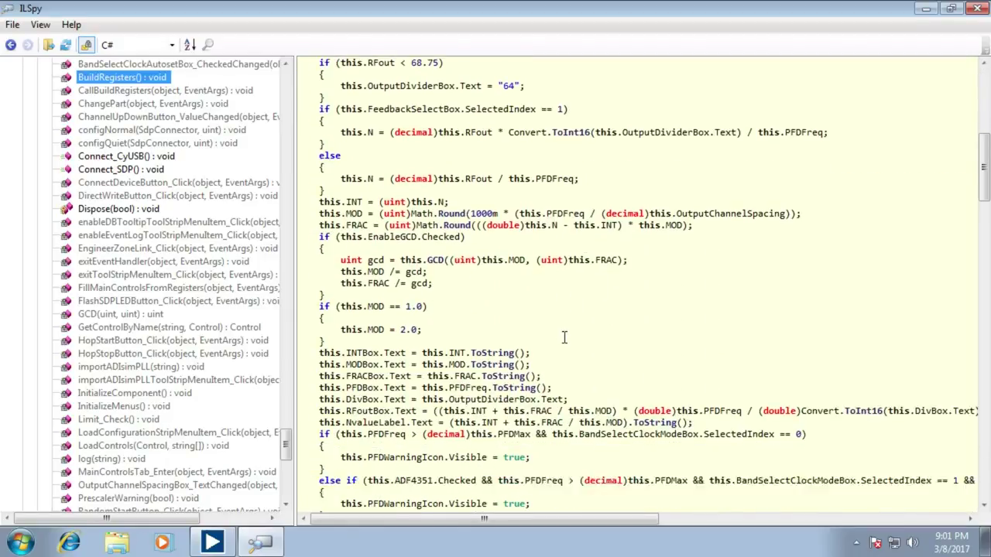
pyautogui.scroll(-5, 570, 337)
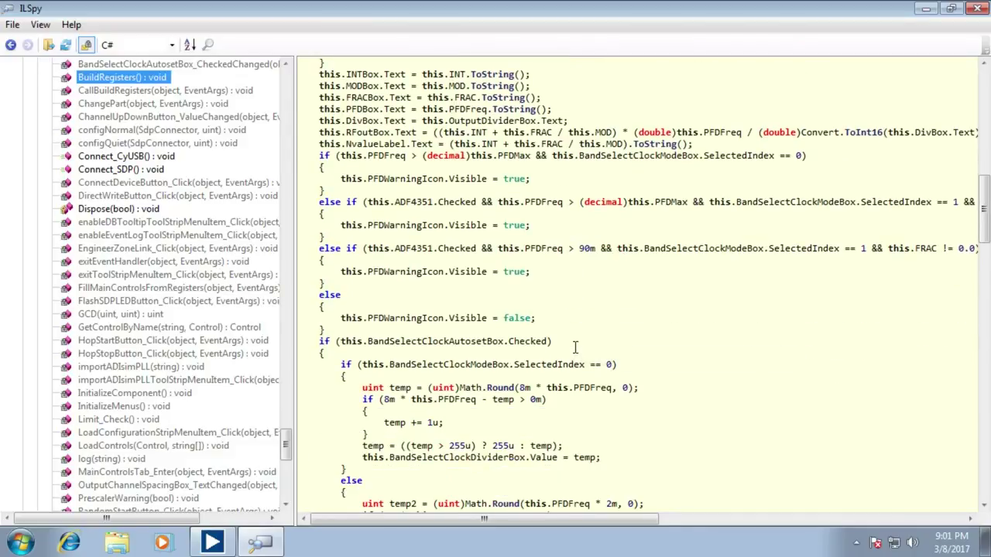
pyautogui.scroll(-12, 656, 343)
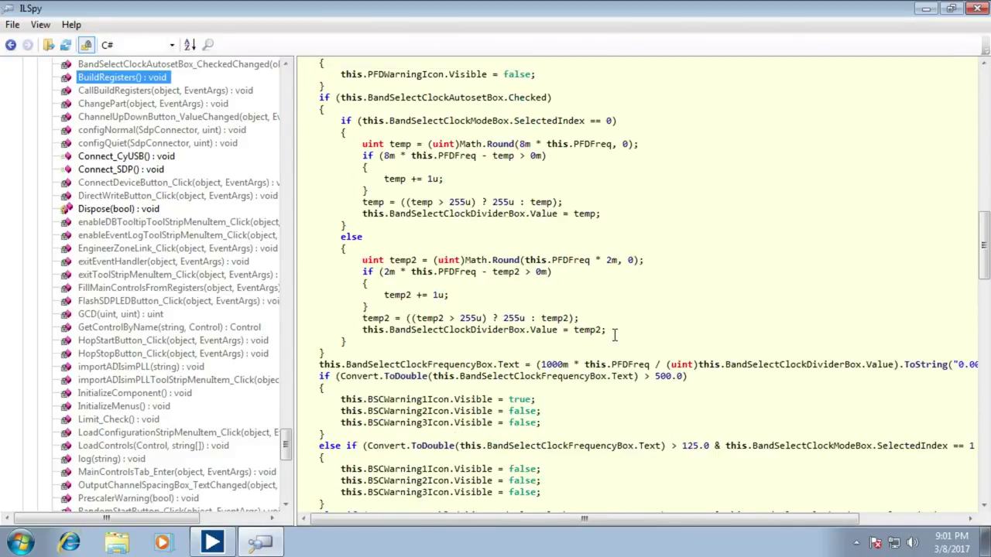
pyautogui.scroll(-4, 606, 344)
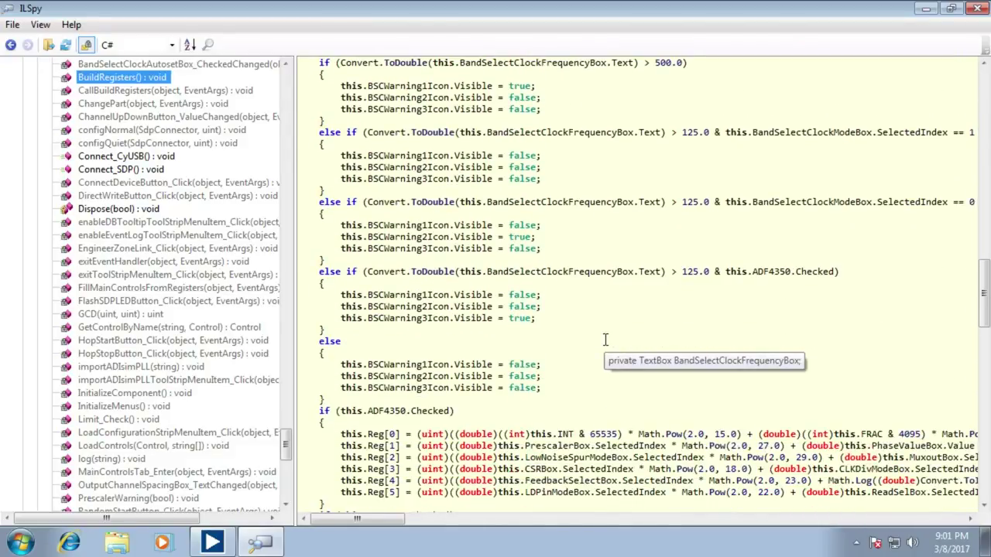
pyautogui.scroll(-3, 606, 341)
pyautogui.scroll(-5, 608, 341)
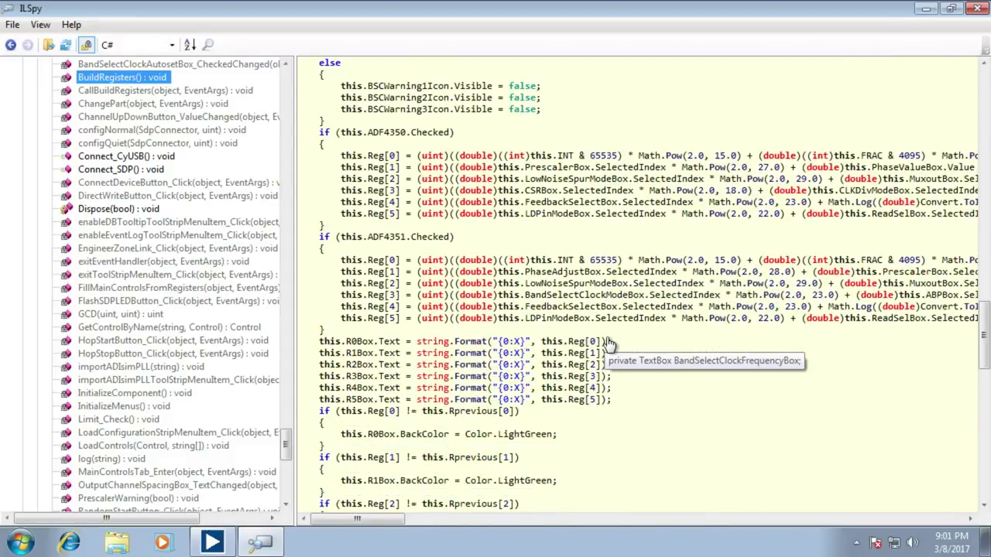
# Step: Examine the end of BuildRegisters(), where the register text boxes are updated, and review its output divider selection again
pyautogui.scroll(-8, 608, 341)
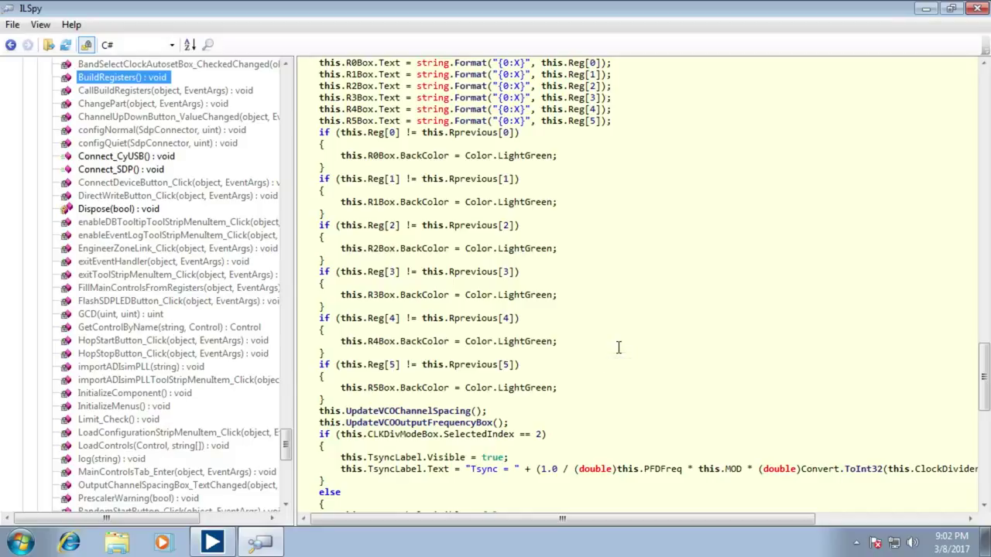
pyautogui.moveTo(982, 380); pyautogui.dragTo(983, 116)
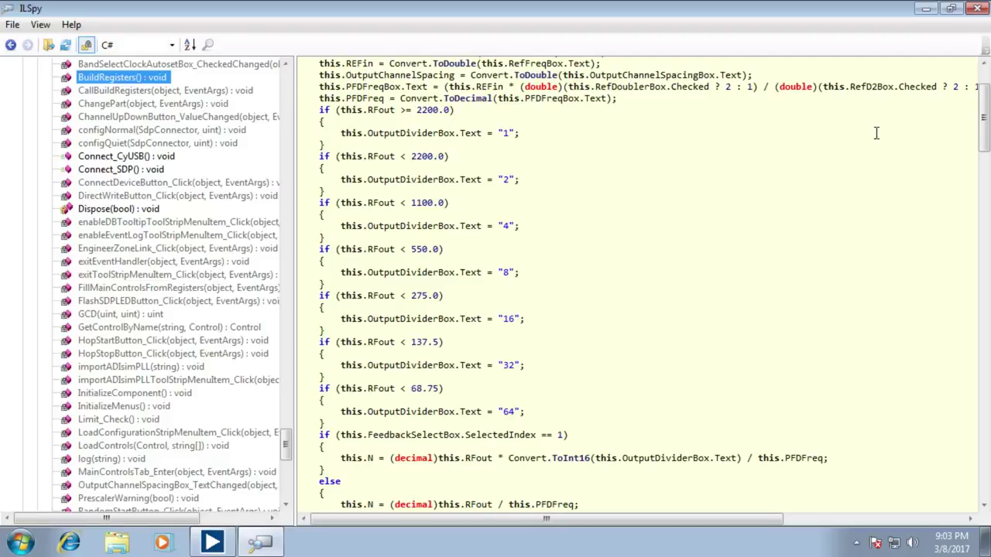
pyautogui.scroll(3, 979, 135)
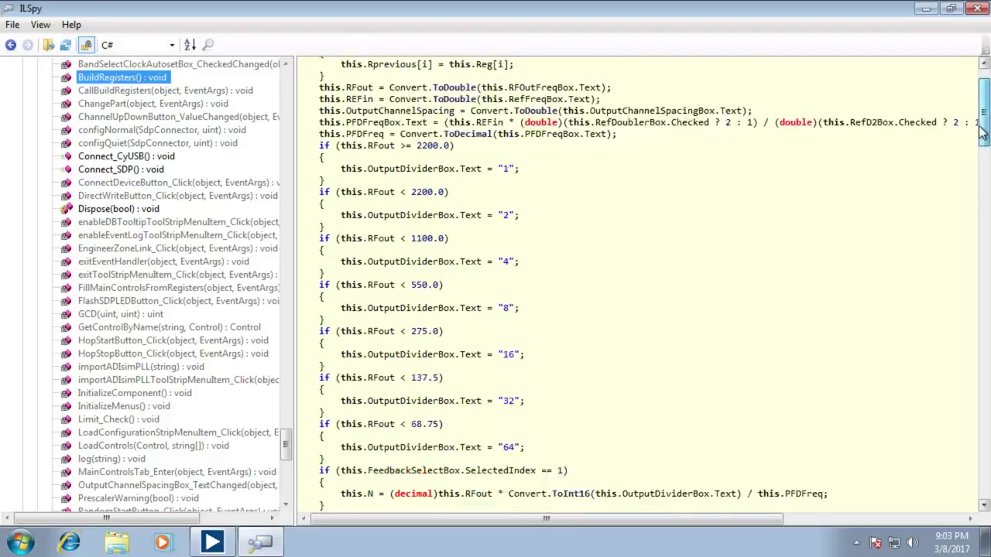
pyautogui.moveTo(979, 136); pyautogui.dragTo(963, 423)
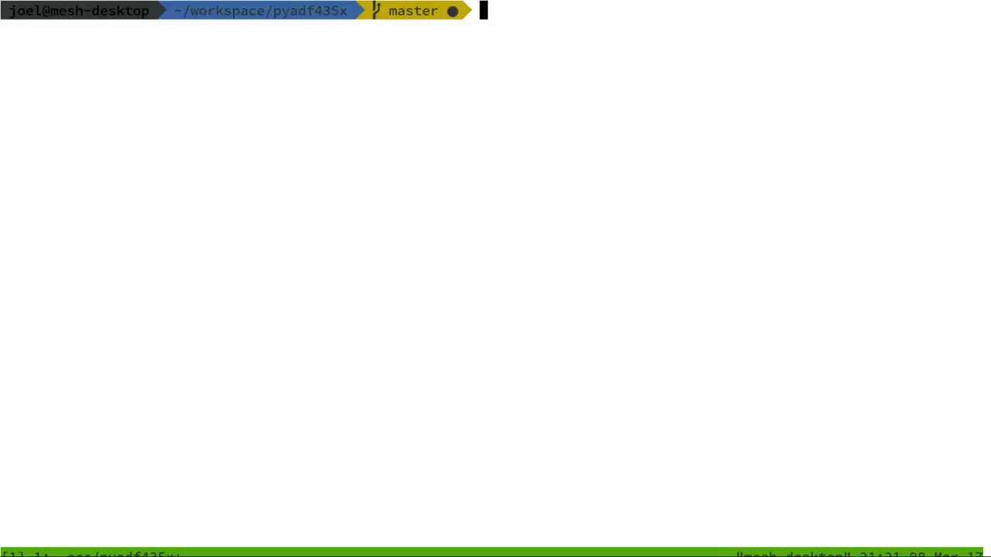
# Step: Switch to the terminal in the pyadf435x folder and run ./adf435xctl -h to print its help text
pyautogui.write('./adfc')
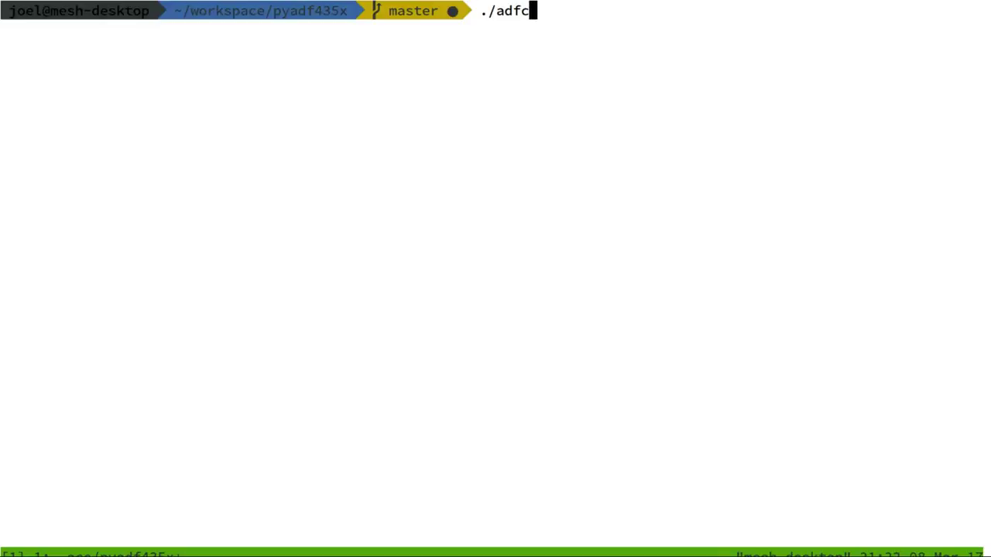
pyautogui.press('BackSpace')
pyautogui.press('Tab')
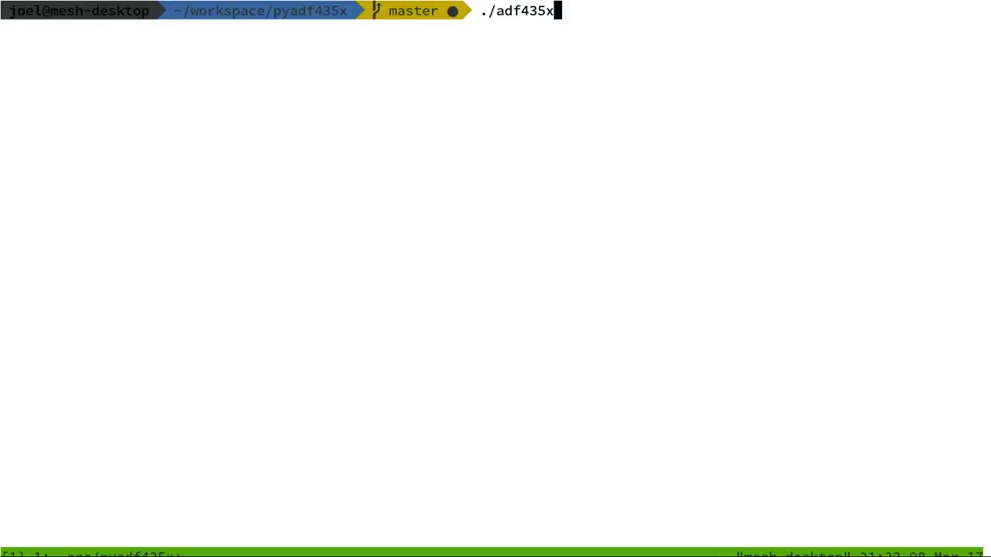
pyautogui.write('ct')
pyautogui.press('Tab')
pyautogui.write('-h')
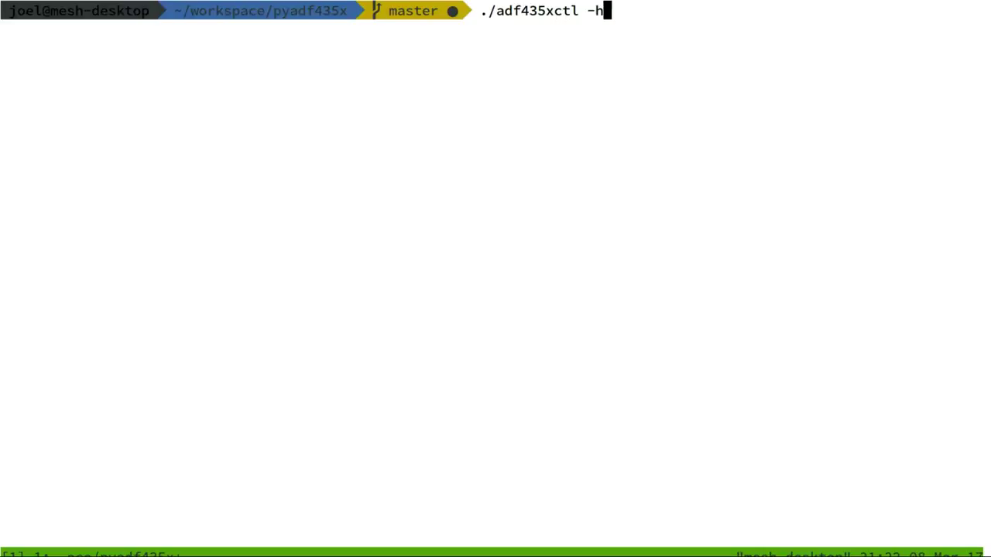
pyautogui.press('Return')
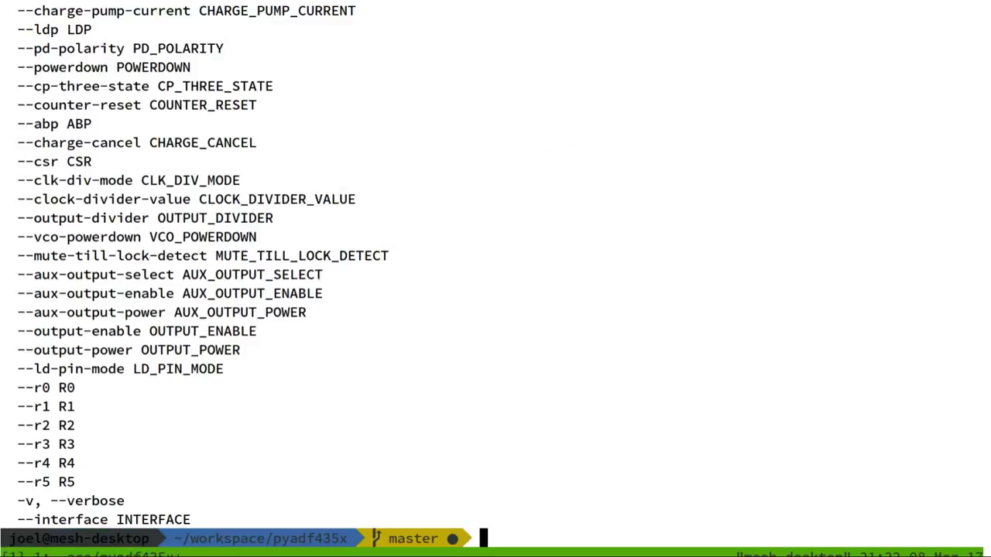
# Step: Enter the terminal's scrollback mode and go back to the start of the adf435xctl help output
pyautogui.hotkey('ctrl', 'b')
pyautogui.press('[')
pyautogui.press('pageup')
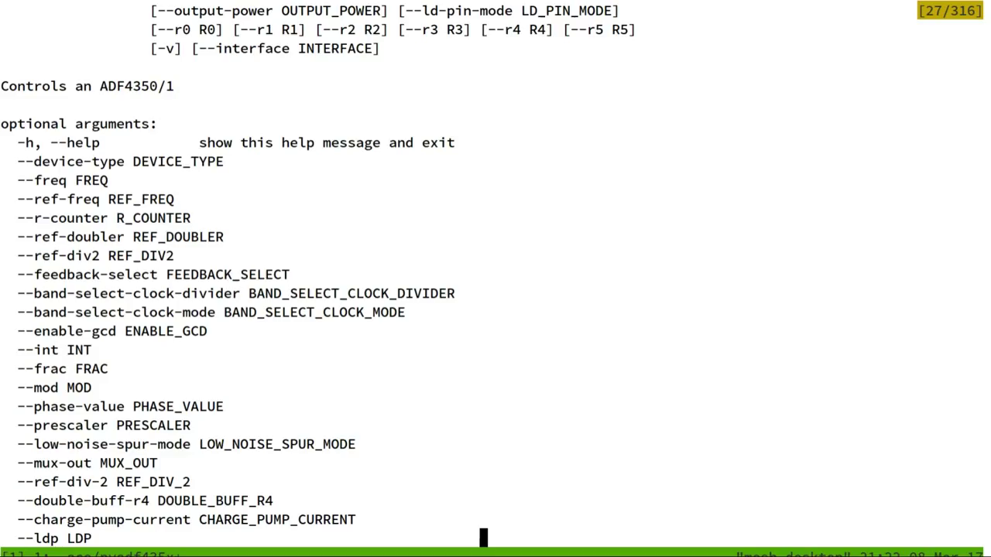
pyautogui.press('pageup')
pyautogui.press('Up')
pyautogui.press('Up')
pyautogui.press('Up')
pyautogui.press('Up')
pyautogui.press('Up')
pyautogui.press('Up')
pyautogui.press('Up')
pyautogui.press('Up')
pyautogui.press('Up')
pyautogui.press('Up')
pyautogui.press('Up')
pyautogui.press('Up')
pyautogui.press('Up')
pyautogui.press('Up')
pyautogui.press('Up')
pyautogui.press('Up')
pyautogui.press('Up')
pyautogui.press('Up')
pyautogui.press('Up')
pyautogui.press('Up')
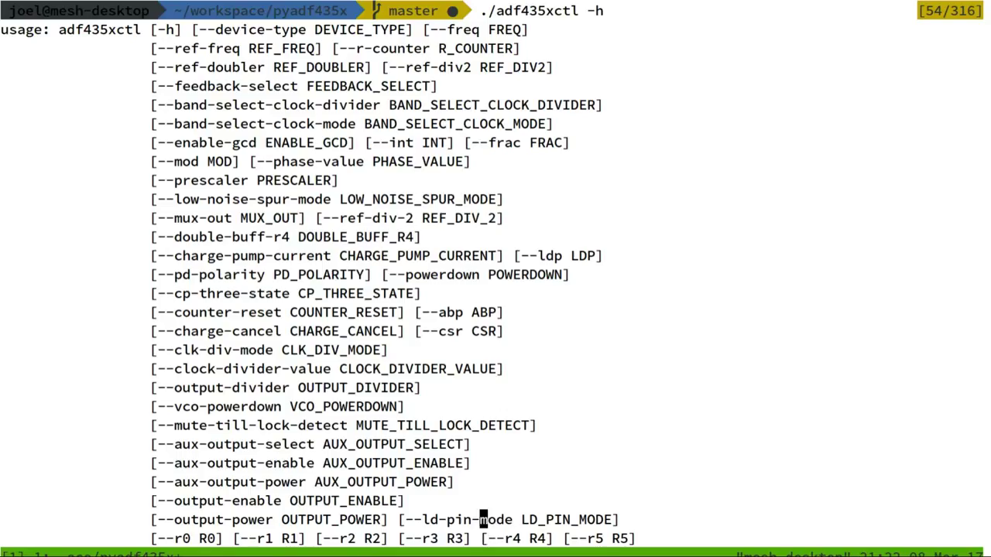
pyautogui.press('Up')
pyautogui.press('Up')
pyautogui.press('Up')
pyautogui.press('Up')
pyautogui.press('Up')
pyautogui.press('Up')
pyautogui.press('Up')
pyautogui.press('Up')
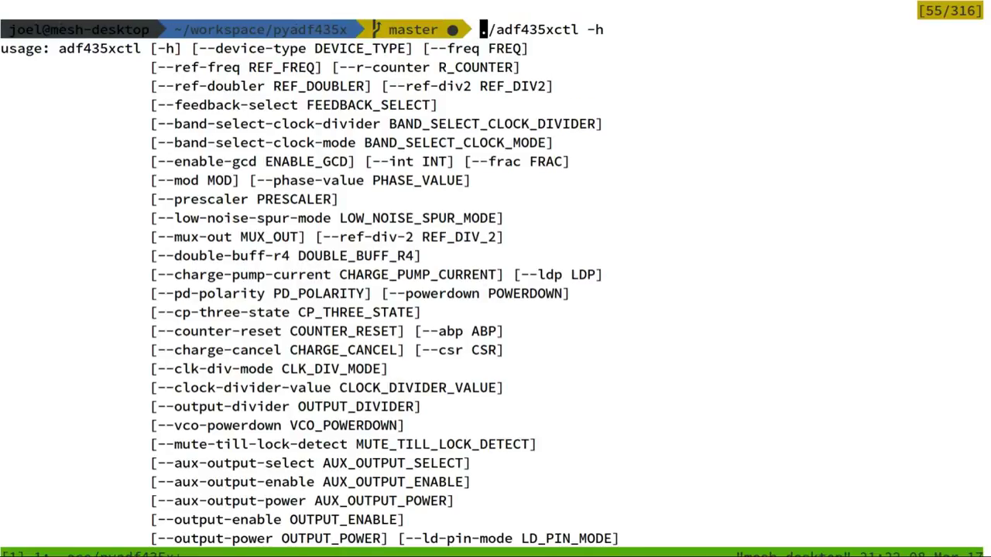
# Step: Read through the adf435xctl usage summary down to its --interface option
pyautogui.press('Down')
pyautogui.press('Down')
pyautogui.press('Down')
pyautogui.press('Down')
pyautogui.press('Down')
pyautogui.press('Down')
pyautogui.press('Down')
pyautogui.press('Down')
pyautogui.press('Down')
pyautogui.press('Down')
pyautogui.press('Down')
pyautogui.press('Down')
pyautogui.press('Down')
pyautogui.press('Down')
pyautogui.press('Down')
pyautogui.press('Down')
pyautogui.press('Down')
pyautogui.press('Down')
pyautogui.press('Down')
pyautogui.press('Down')
pyautogui.press('Down')
pyautogui.press('Down')
pyautogui.press('Down')
pyautogui.press('Down')
pyautogui.press('Down')
pyautogui.press('Down')
pyautogui.press('Down')
pyautogui.press('Down')
pyautogui.press('Down')
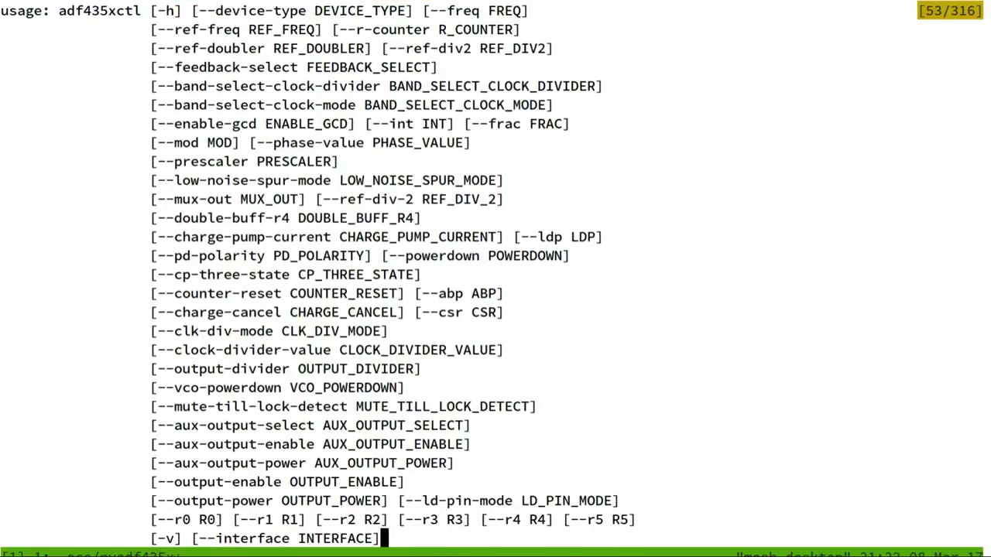
pyautogui.press('Down')
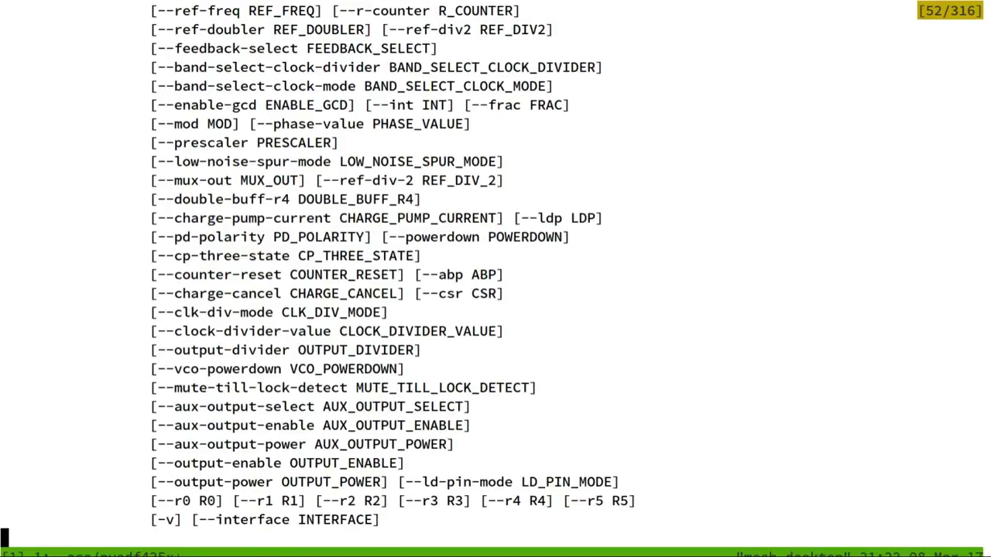
# Step: Examine the optional arguments from --device-type and --freq down to --int, --frac and --mod
pyautogui.press('Down')
pyautogui.press('Down')
pyautogui.press('Down')
pyautogui.press('Down')
pyautogui.press('Down')
pyautogui.press('Down')
pyautogui.press('Down')
pyautogui.press('Down')
pyautogui.press('Down')
pyautogui.press('Down')
pyautogui.press('Down')
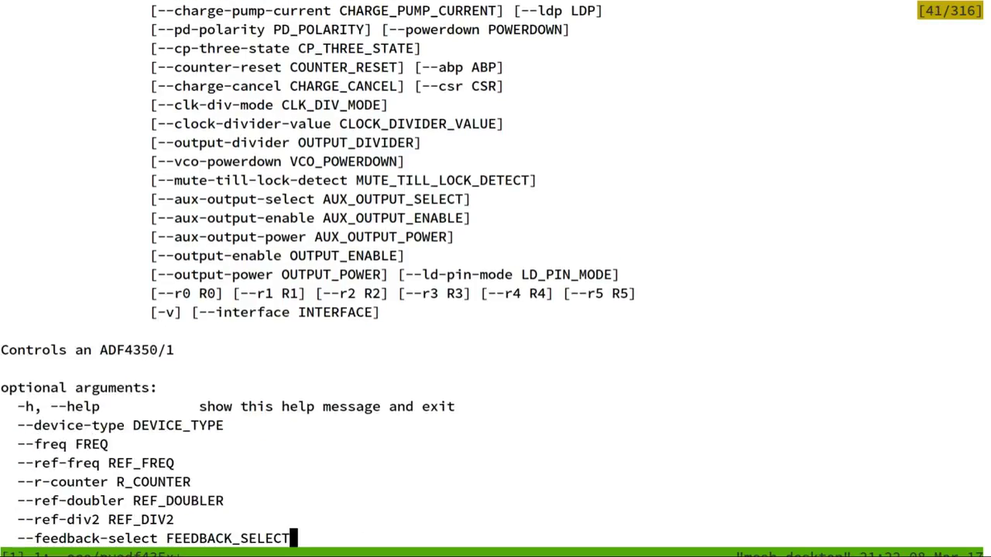
pyautogui.press('Up')
pyautogui.press('Up')
pyautogui.press('Up')
pyautogui.press('Up')
pyautogui.press('Left')
pyautogui.press('Left')
pyautogui.press('Left')
pyautogui.press('Left')
pyautogui.press('Left')
pyautogui.press('Left')
pyautogui.press('Left')
pyautogui.press('Down')
pyautogui.press('Down')
pyautogui.press('Down')
pyautogui.press('Down')
pyautogui.press('Down')
pyautogui.press('Down')
pyautogui.press('Down')
pyautogui.press('Down')
pyautogui.press('Down')
pyautogui.press('Down')
pyautogui.press('Down')
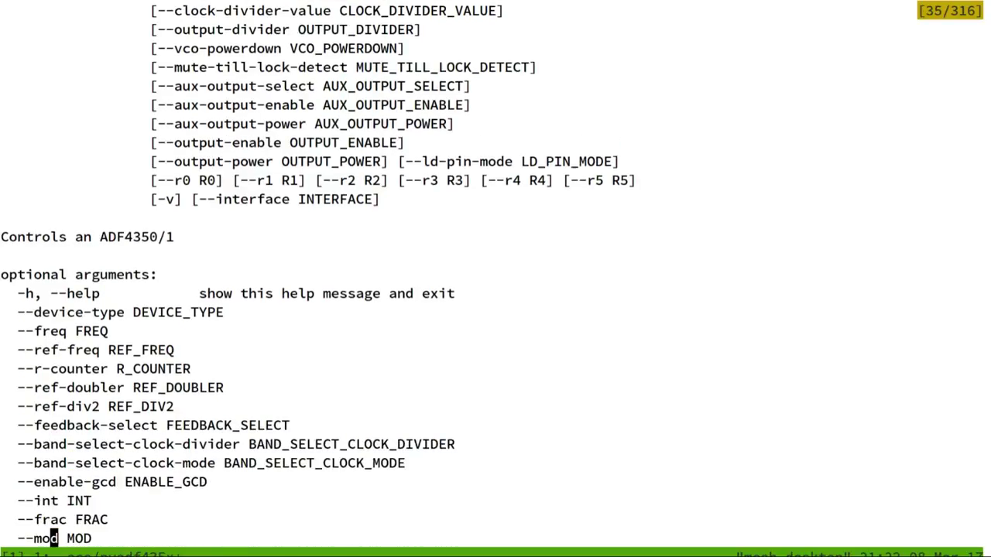
# Step: Examine the remaining chip setting arguments from --phase-value through --clk-div-mode to --output-power
pyautogui.press('Down')
pyautogui.press('Down')
pyautogui.press('Down')
pyautogui.press('Down')
pyautogui.press('Down')
pyautogui.press('Down')
pyautogui.press('Down')
pyautogui.press('Down')
pyautogui.press('Down')
pyautogui.press('Down')
pyautogui.press('Down')
pyautogui.press('Down')
pyautogui.press('Down')
pyautogui.press('Down')
pyautogui.press('Down')
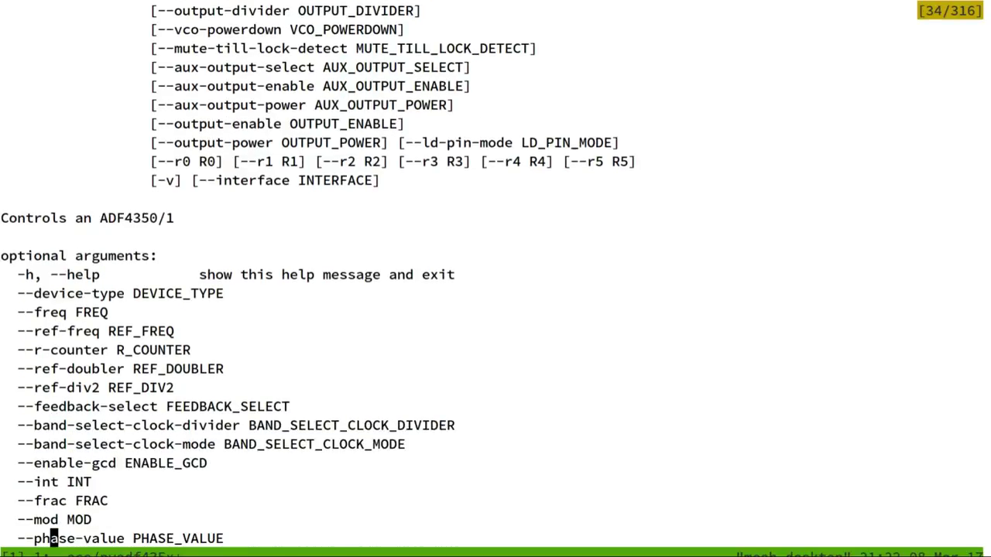
pyautogui.press('Down')
pyautogui.press('Down')
pyautogui.press('Down')
pyautogui.press('Down')
pyautogui.press('Down')
pyautogui.press('Down')
pyautogui.press('Down')
pyautogui.press('Down')
pyautogui.press('Down')
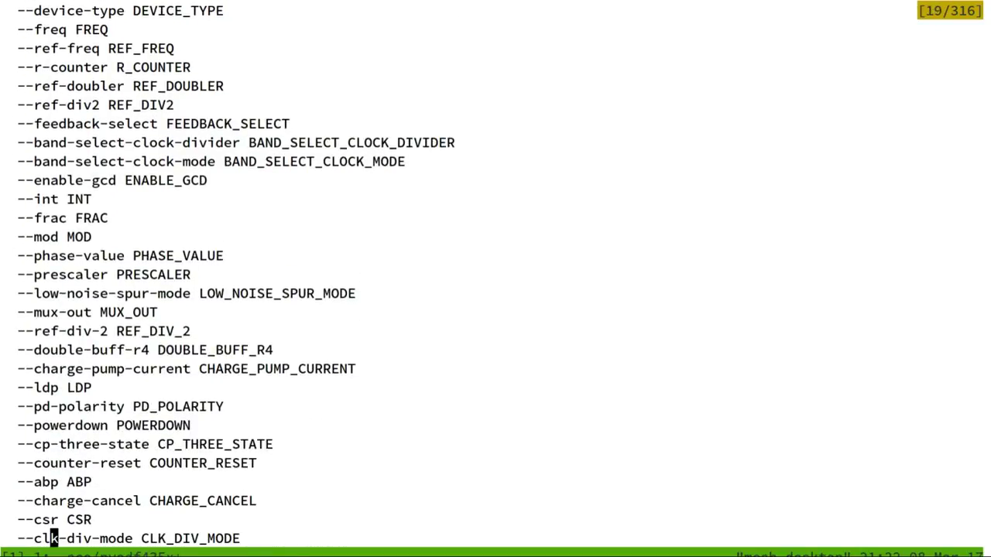
pyautogui.press('Down')
pyautogui.press('Down')
pyautogui.press('Down')
pyautogui.press('Down')
pyautogui.press('Down')
pyautogui.press('Down')
pyautogui.press('Down')
pyautogui.press('Down')
pyautogui.press('Down')
pyautogui.press('Down')
pyautogui.press('Down')
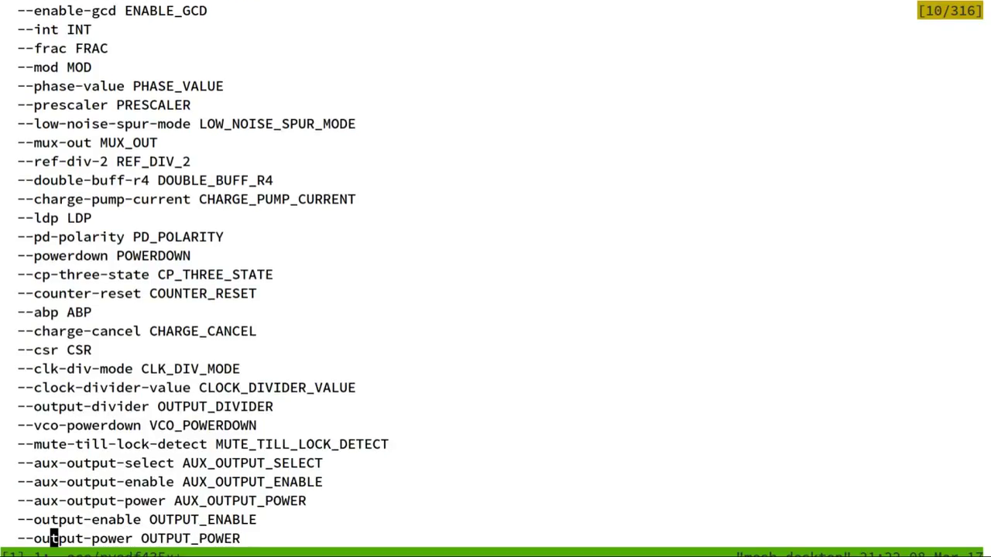
# Step: Examine the raw register arguments --r0 to --r5 and the --verbose and --interface options ending the help
pyautogui.press('Up')
pyautogui.press('Up')
pyautogui.press('Up')
pyautogui.press('Up')
pyautogui.press('Up')
pyautogui.press('Up')
pyautogui.press('Up')
pyautogui.press('Up')
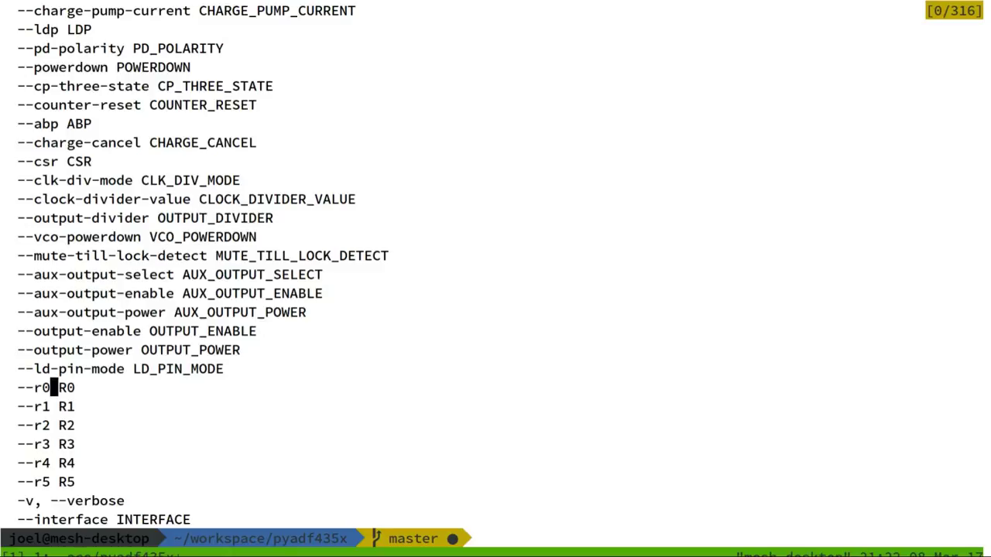
pyautogui.press('Left')
pyautogui.press('Left')
pyautogui.press('Right')
pyautogui.press('Down')
pyautogui.press('Down')
pyautogui.press('Down')
pyautogui.press('Down')
pyautogui.press('Down')
pyautogui.press('Down')
pyautogui.press('Down')
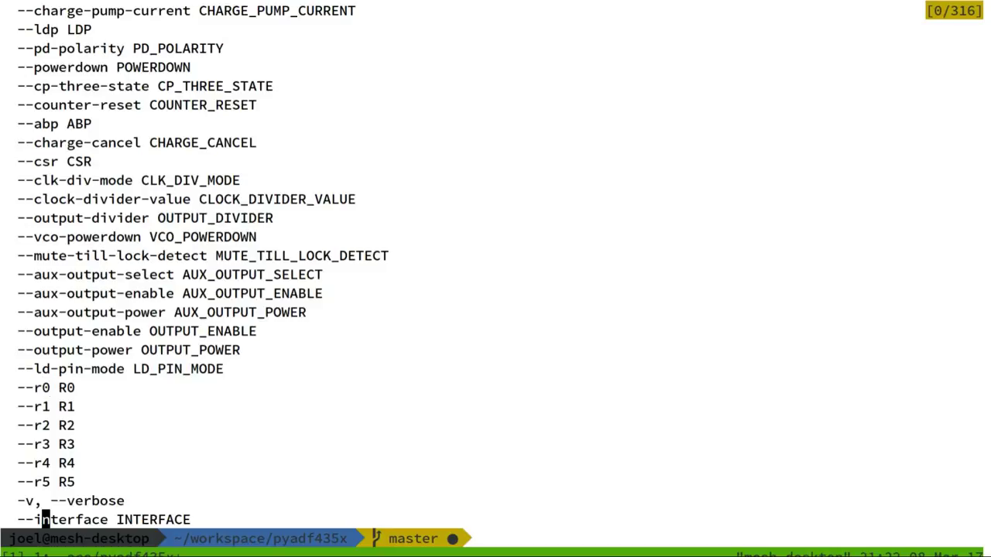
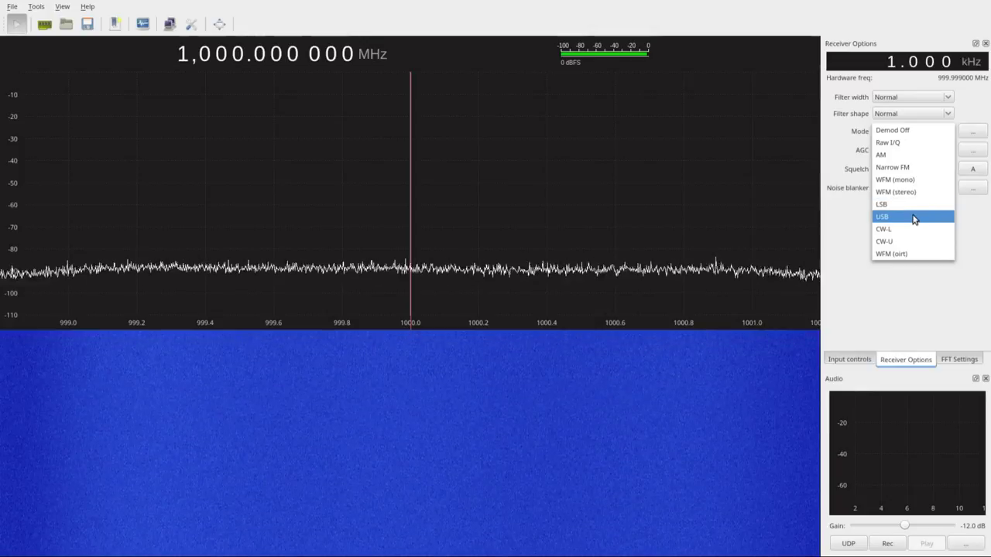
pyautogui.click(853, 243)
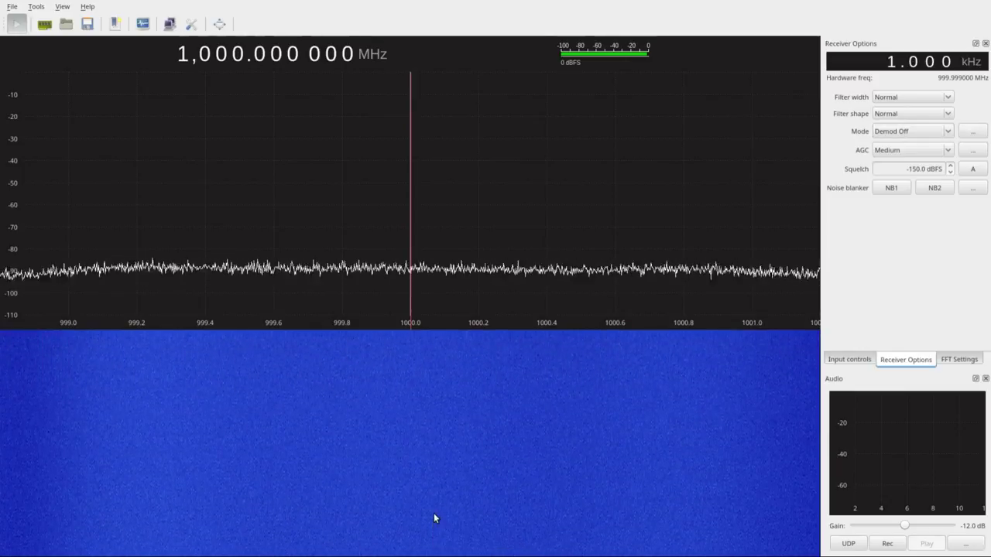
# Step: Leave Gqrx's full-screen view and run ./adf435xctl --freq=1000 in the terminal beneath it
pyautogui.press('F11')
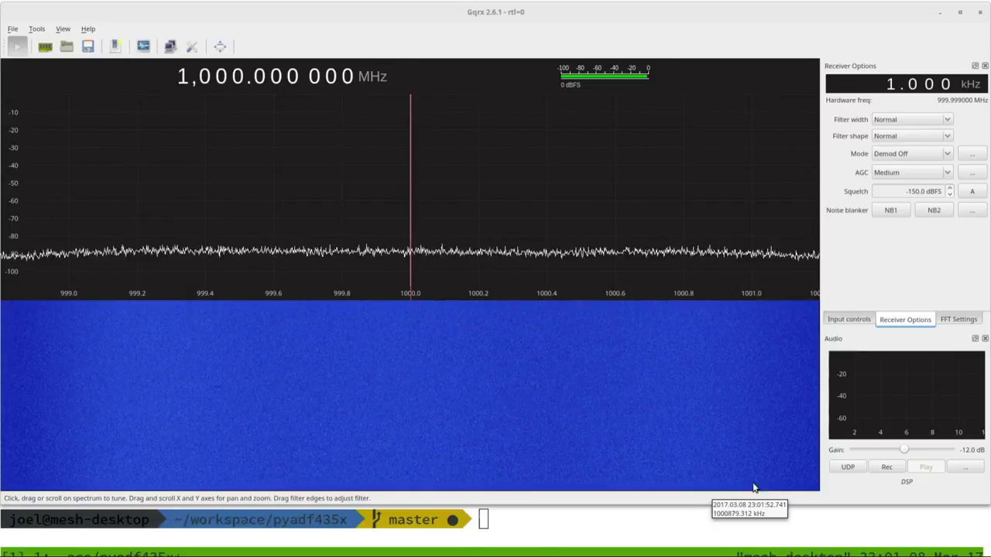
pyautogui.click(530, 551)
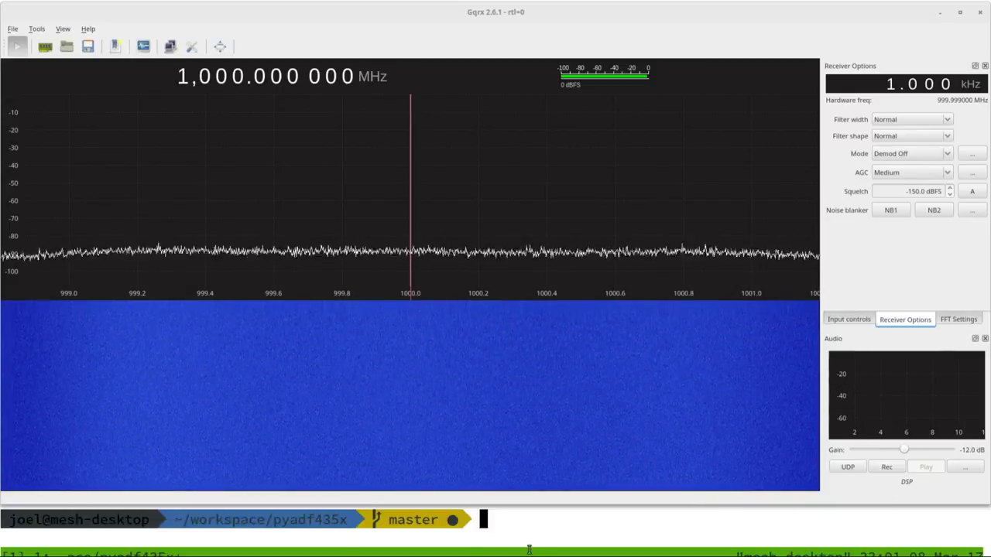
pyautogui.write('./adf')
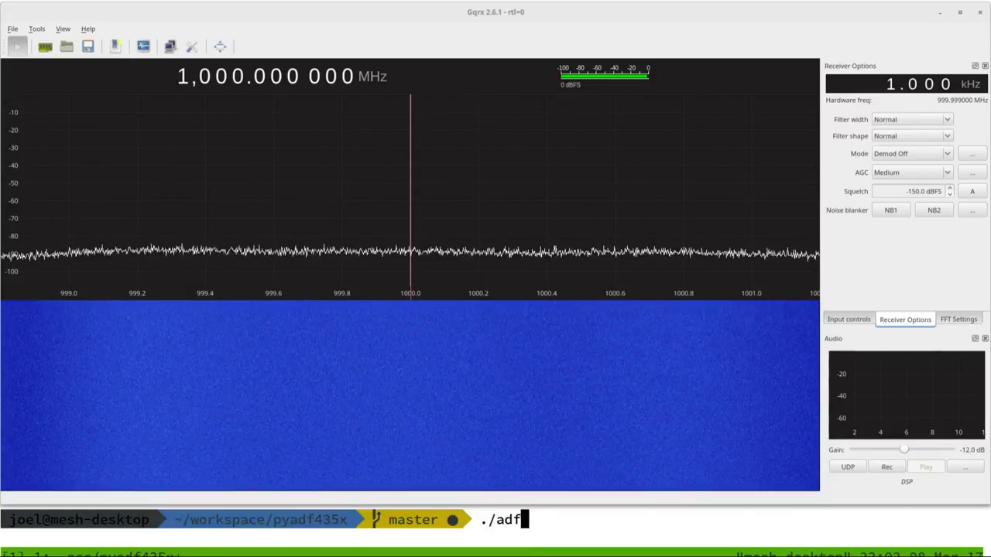
pyautogui.write('4351')
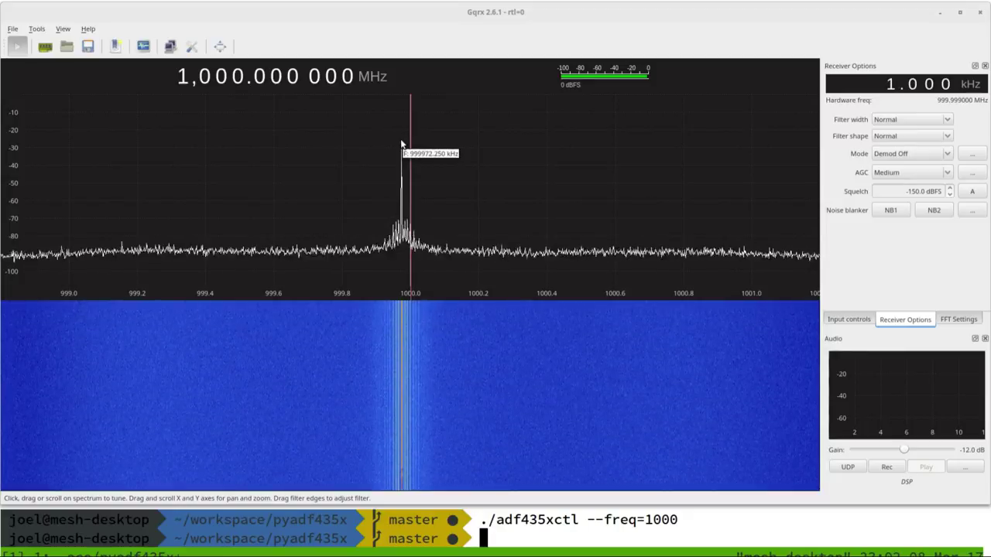
# Step: Examine the output peak just below 1000 MHz in the Gqrx spectrum and waterfall at increasingly fine frequency scales
pyautogui.moveTo(410, 311)
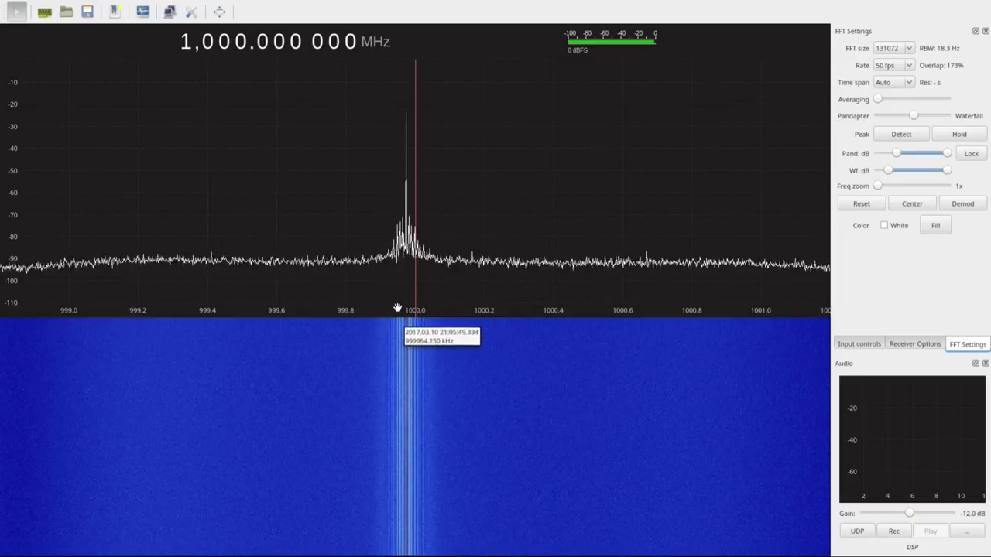
pyautogui.scroll(5, 401, 310)
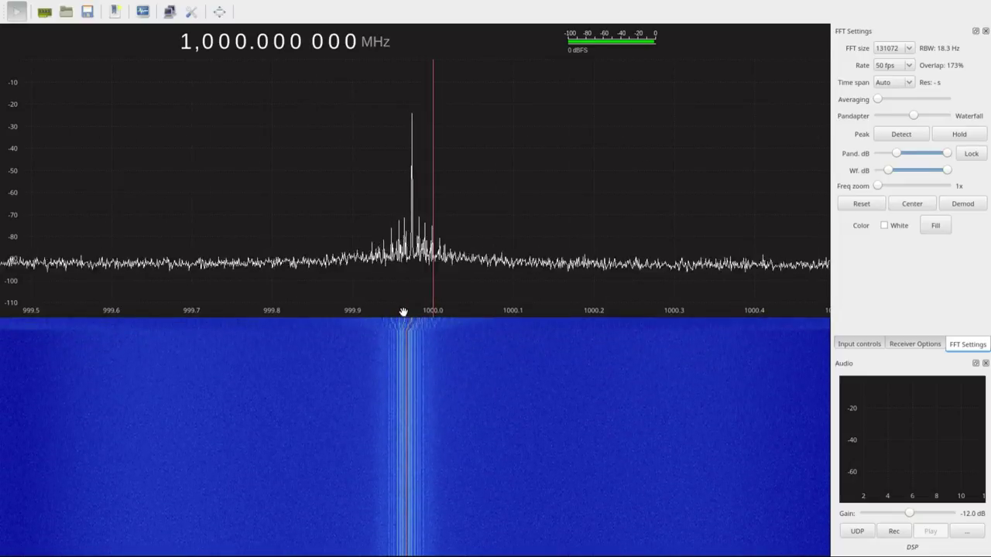
pyautogui.scroll(1, 403, 312)
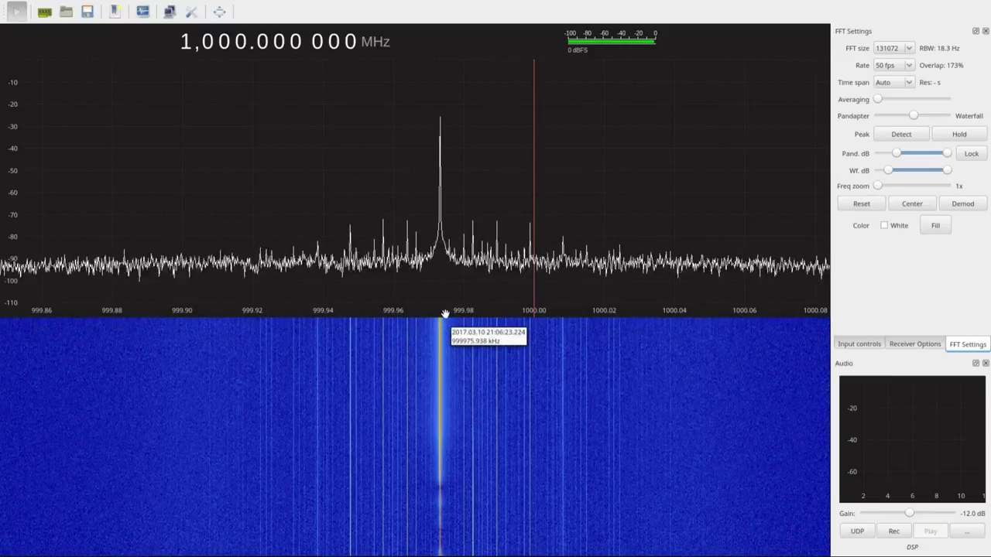
pyautogui.scroll(4, 443, 314)
pyautogui.scroll(10, 442, 314)
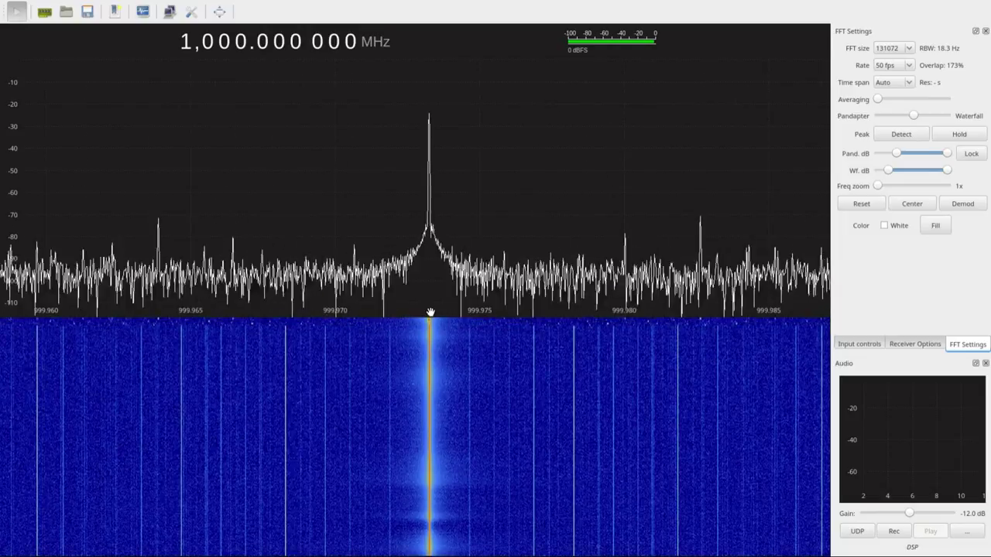
pyautogui.scroll(5, 431, 312)
pyautogui.scroll(3, 428, 311)
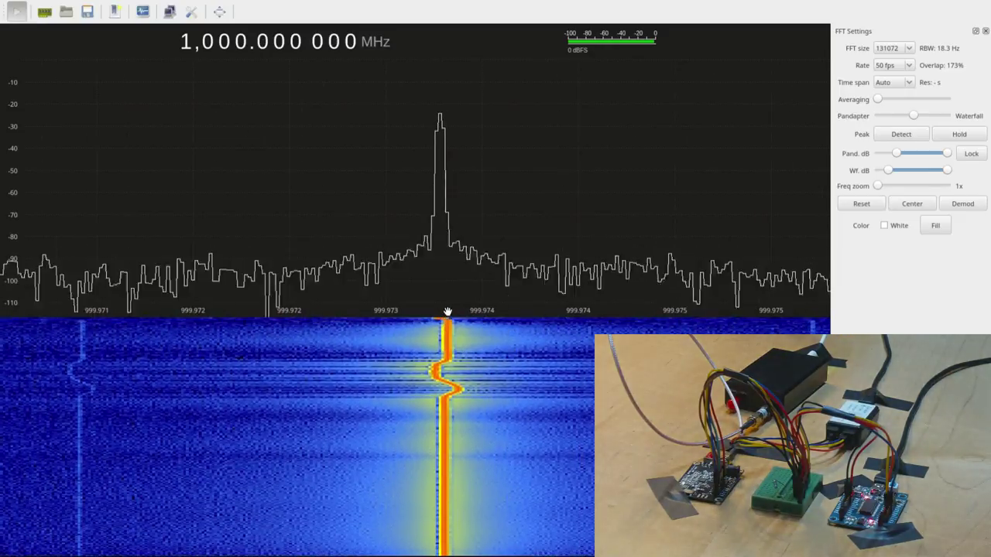
pyautogui.scroll(5, 440, 312)
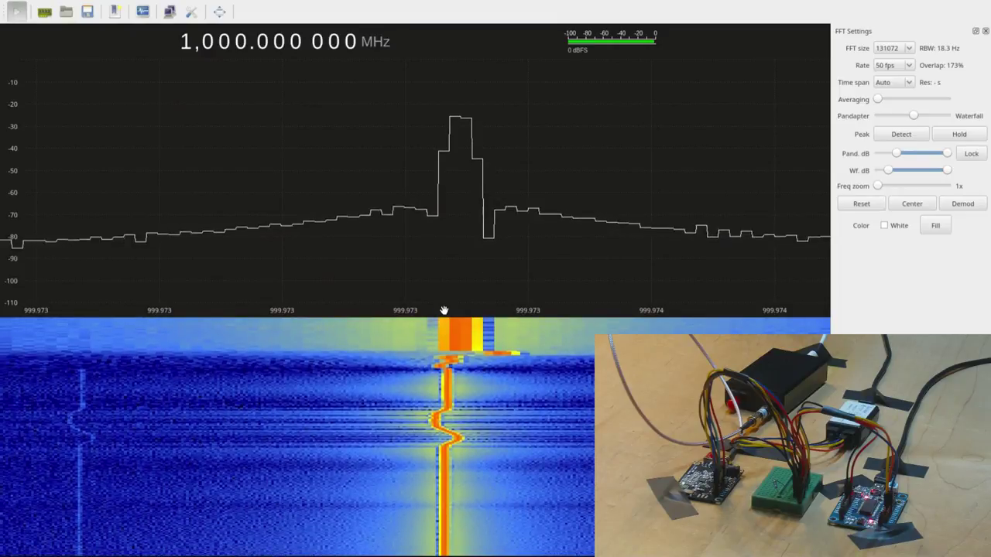
pyautogui.scroll(-1, 443, 310)
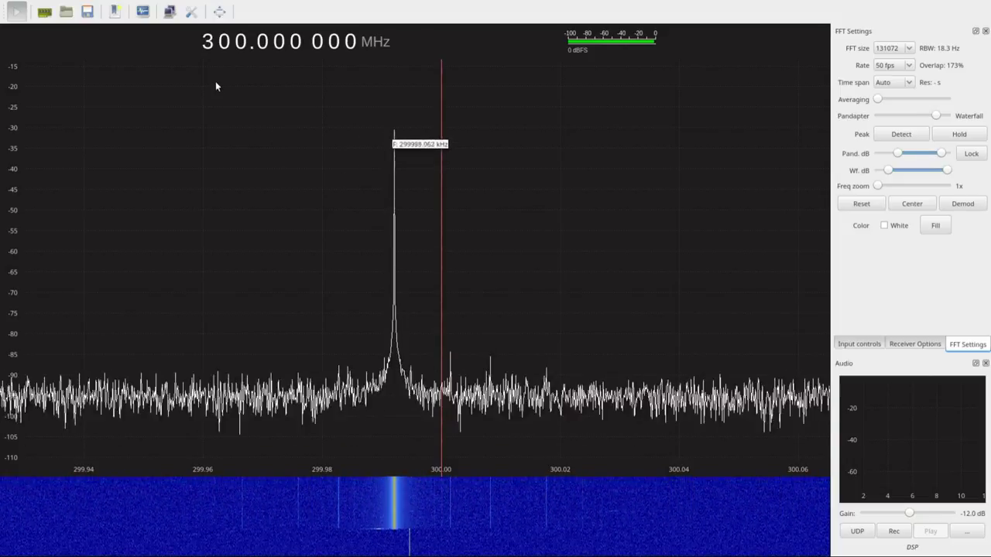
# Step: Tune the receiver upward from 300 MHz in 100 MHz increments through 1,100 MHz, checking the spectral peak at each frequency
pyautogui.scroll(1, 208, 48)
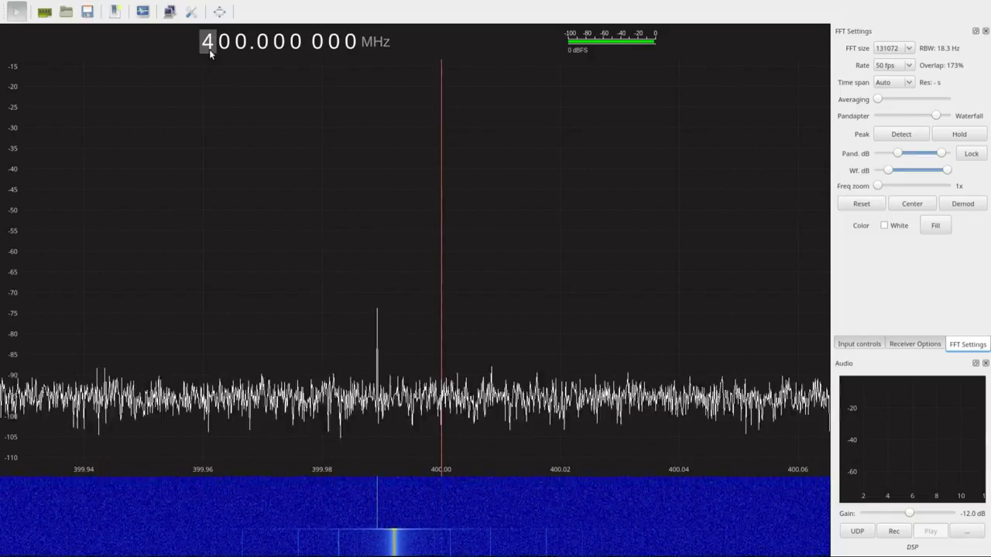
pyautogui.scroll(1, 207, 48)
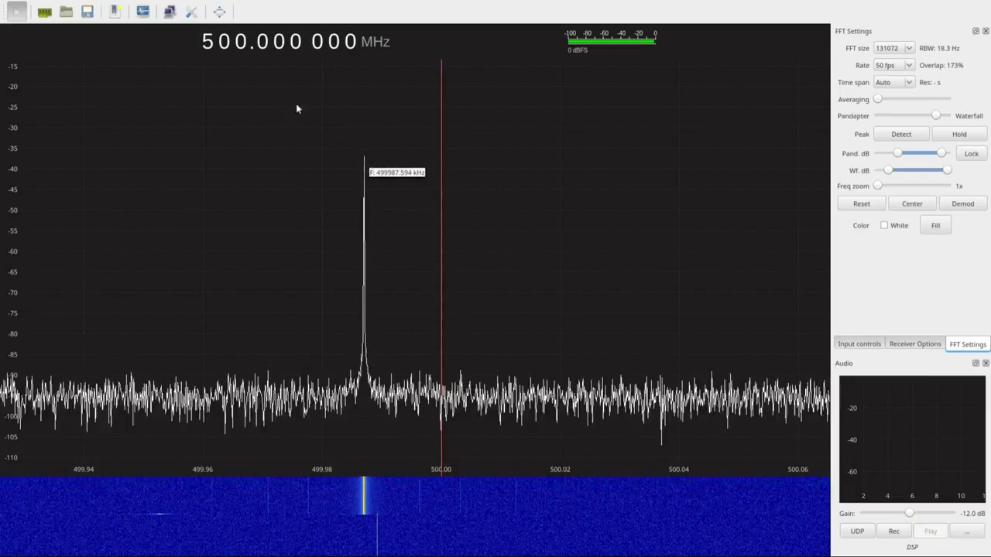
pyautogui.scroll(1, 206, 48)
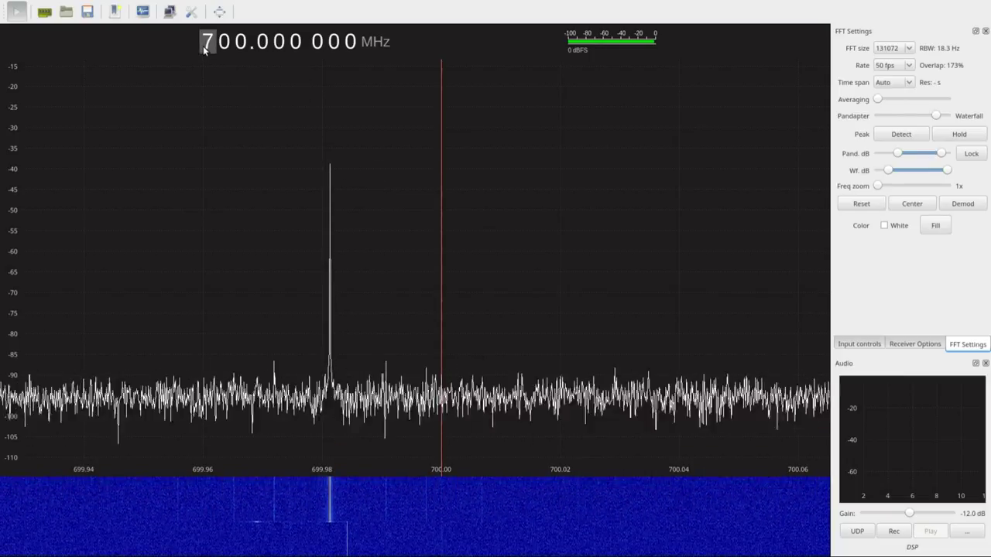
pyautogui.scroll(1, 208, 41)
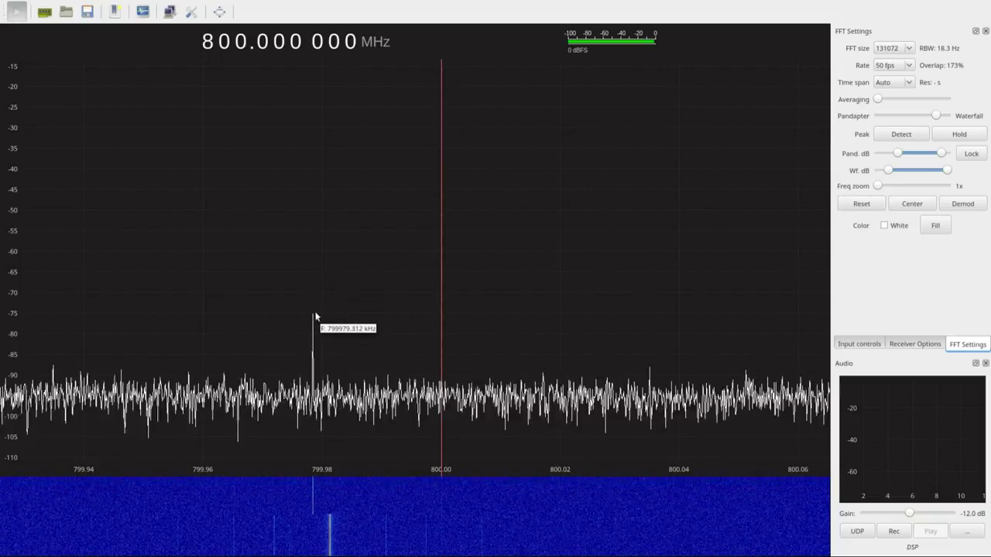
pyautogui.scroll(1, 209, 50)
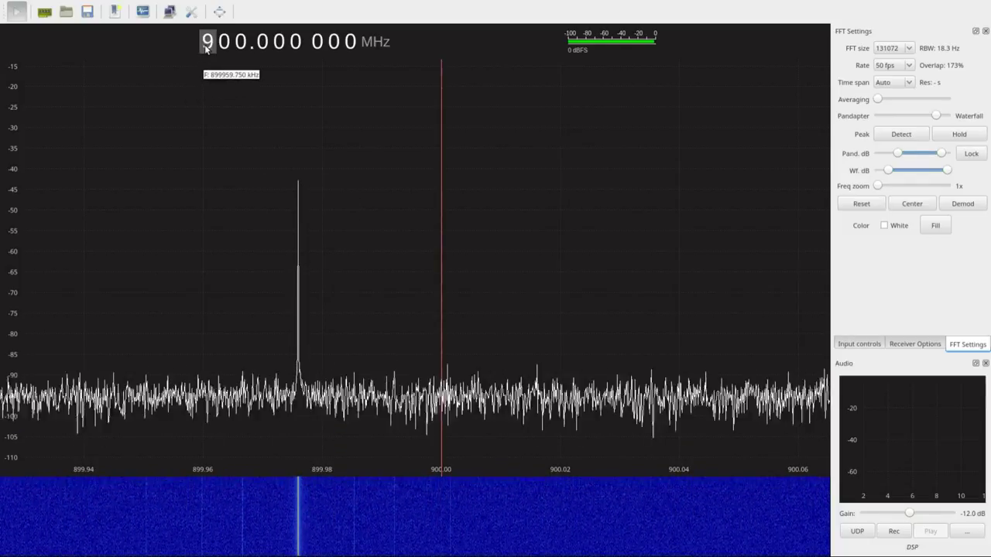
pyautogui.scroll(1, 207, 41)
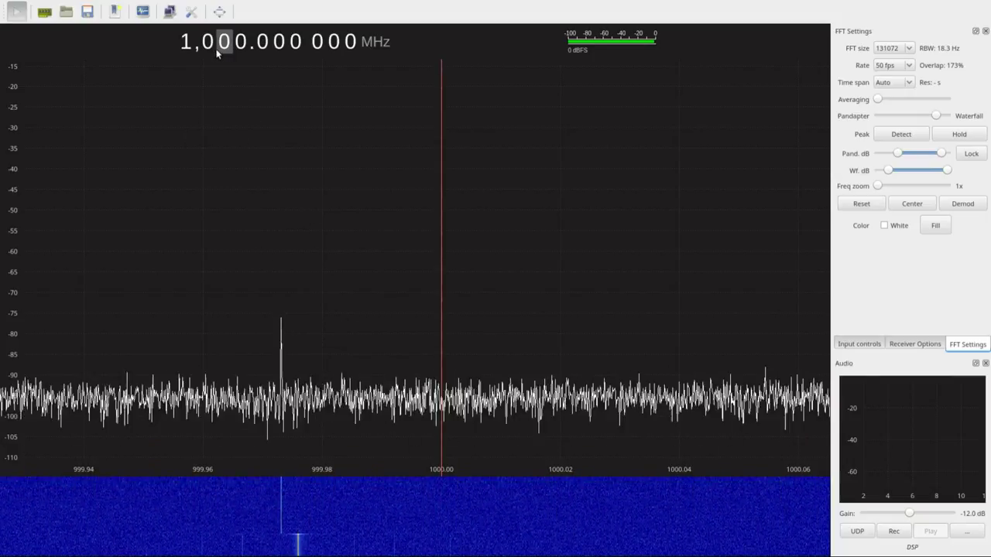
pyautogui.scroll(1, 206, 43)
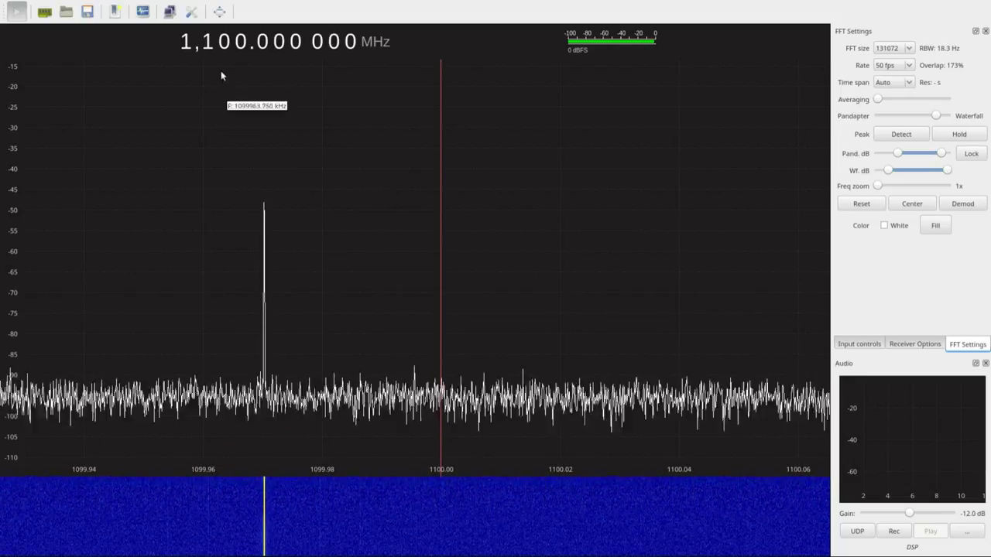
pyautogui.scroll(1, 208, 48)
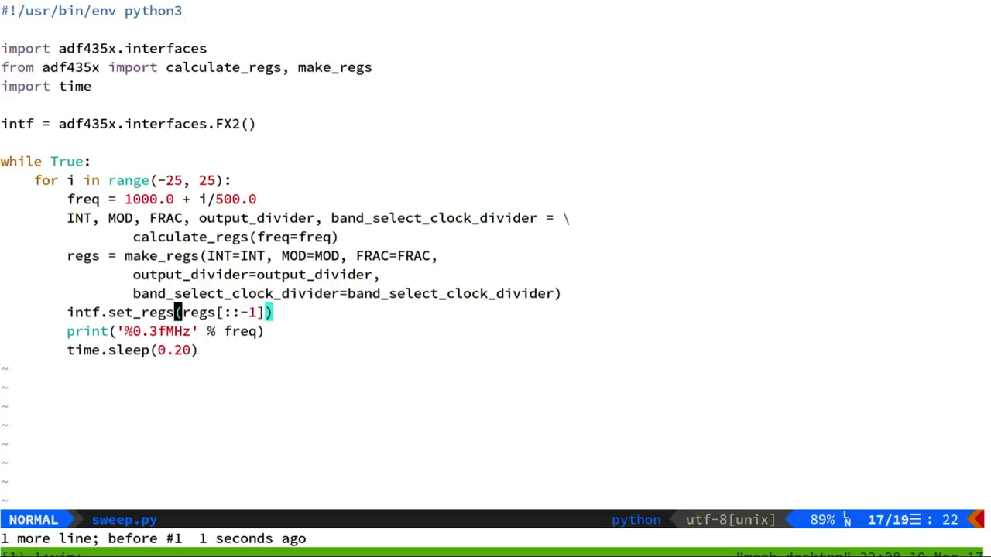
# Step: Close sweep.py in vim and run the script with python3 in the examples folder
pyautogui.write(':q')
pyautogui.press('Return')
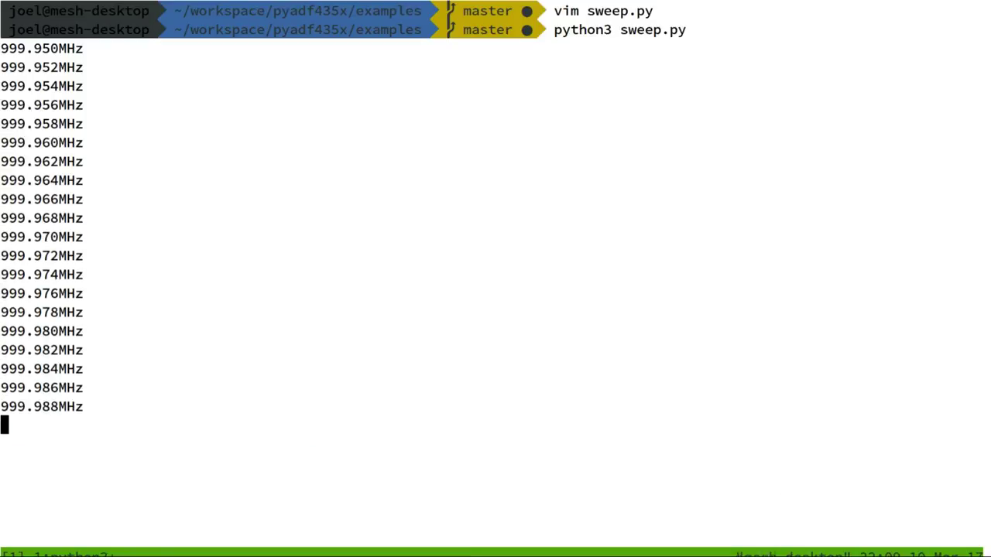
pyautogui.click(693, 556)
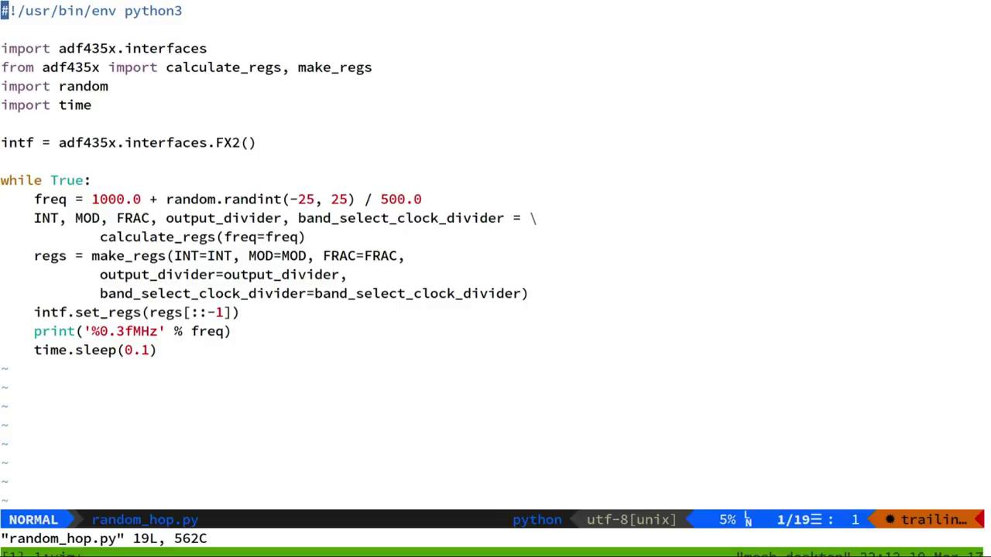
# Step: Close random_hop.py in vim and run the script with python3 in the examples folder
pyautogui.write(':q')
pyautogui.press('Return')
pyautogui.write('pytho')
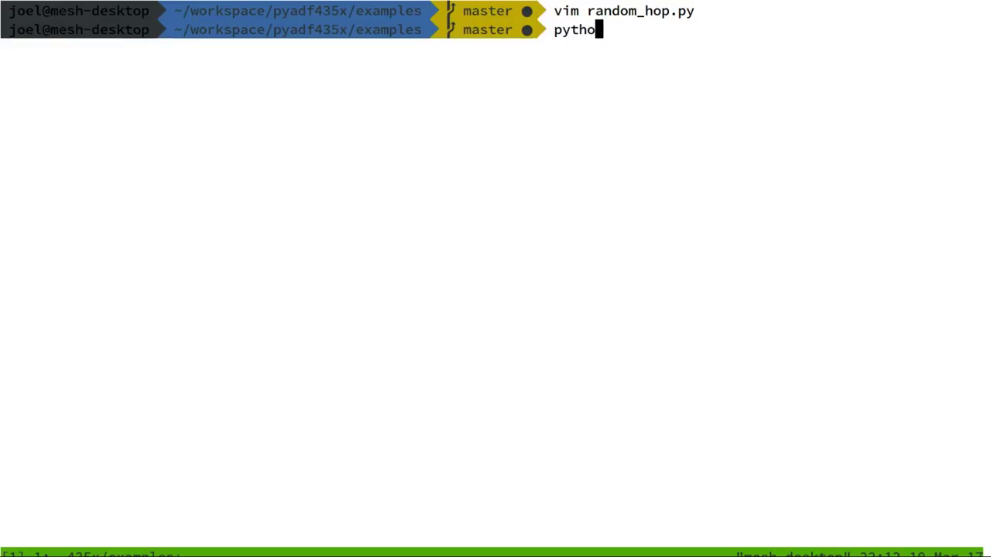
pyautogui.write('n3 r')
pyautogui.press('BackSpace')
pyautogui.press('BackSpace')
pyautogui.write('3 r')
pyautogui.press('Tab')
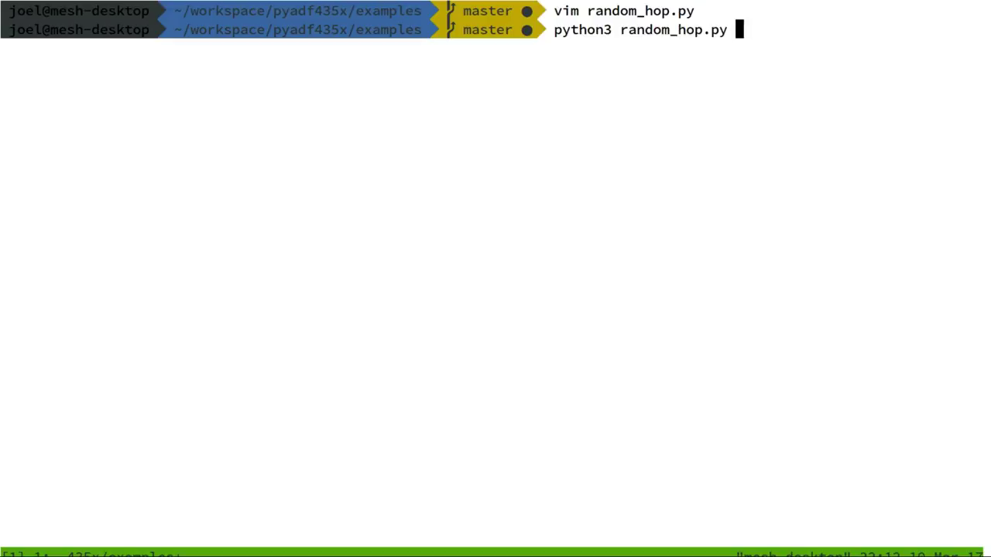
pyautogui.press('Return')
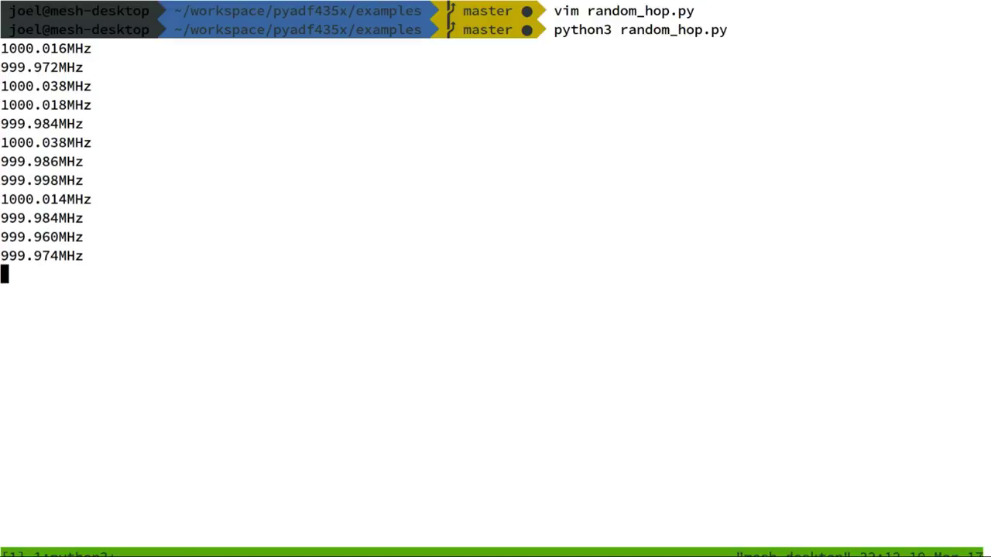
# Step: Switch to Gqrx and start an I/Q recording of the hopping signal with the receiver tuned to 1,000 MHz
pyautogui.hotkey('alt', 'Tab')
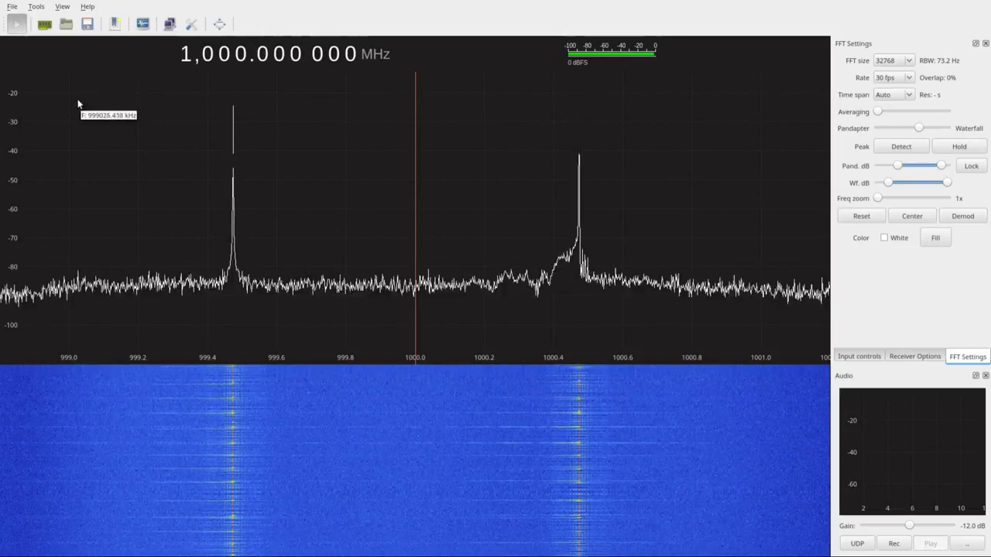
pyautogui.click(142, 23)
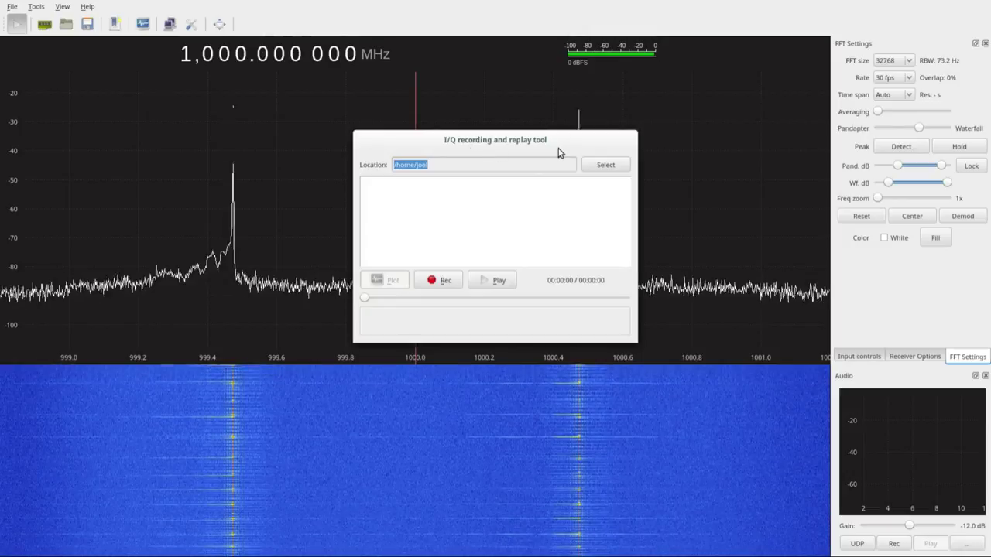
pyautogui.click(446, 287)
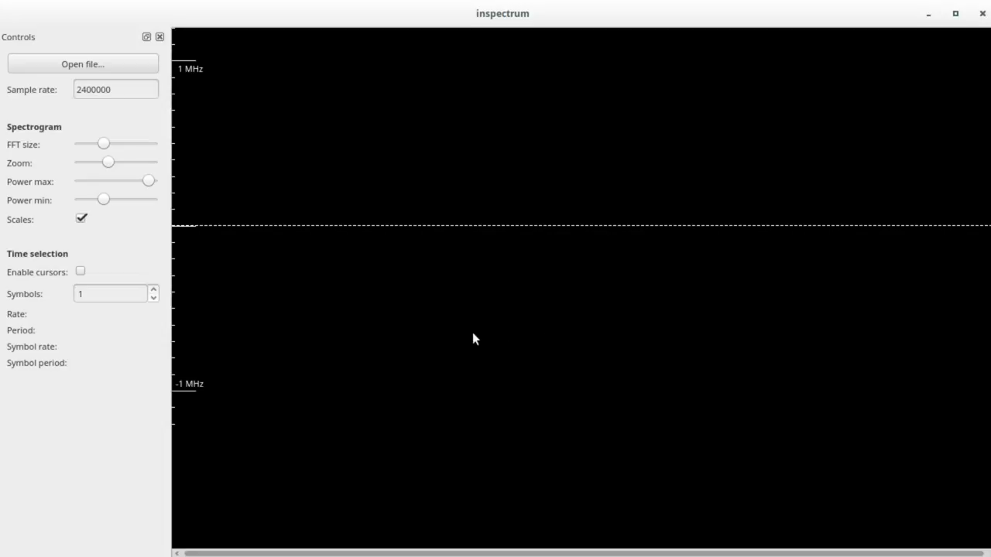
pyautogui.click(114, 60)
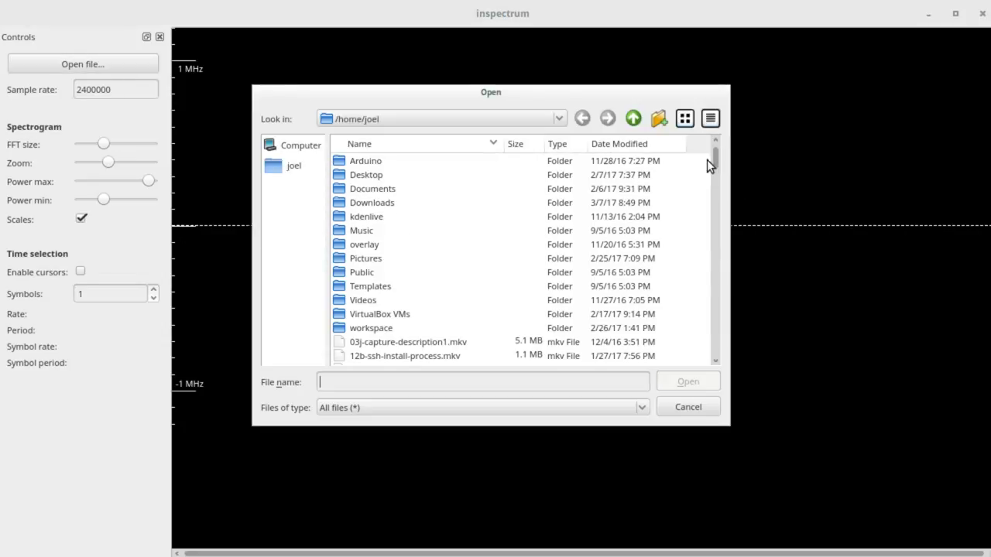
pyautogui.moveTo(713, 168); pyautogui.dragTo(701, 314)
pyautogui.scroll(-1, 702, 319)
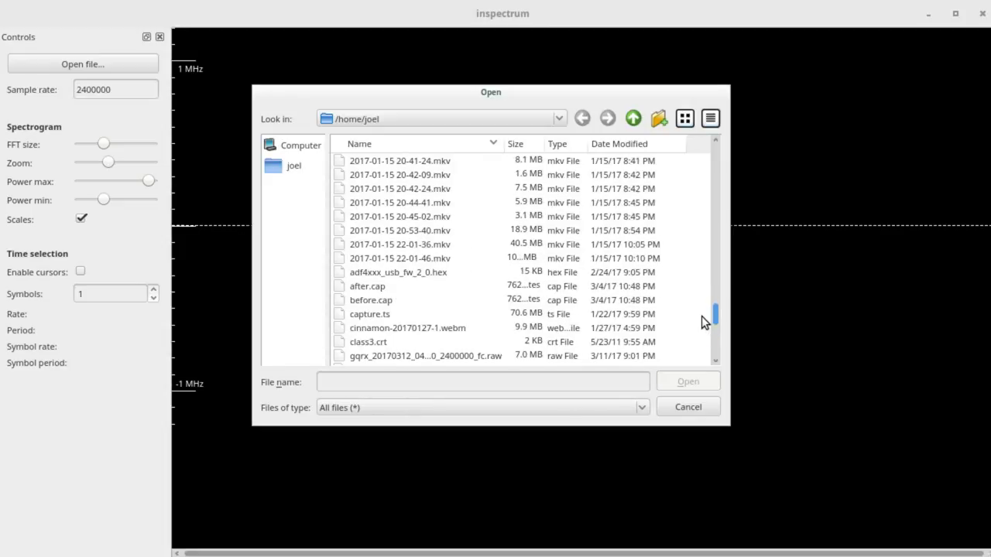
pyautogui.click(422, 342)
pyautogui.click(687, 382)
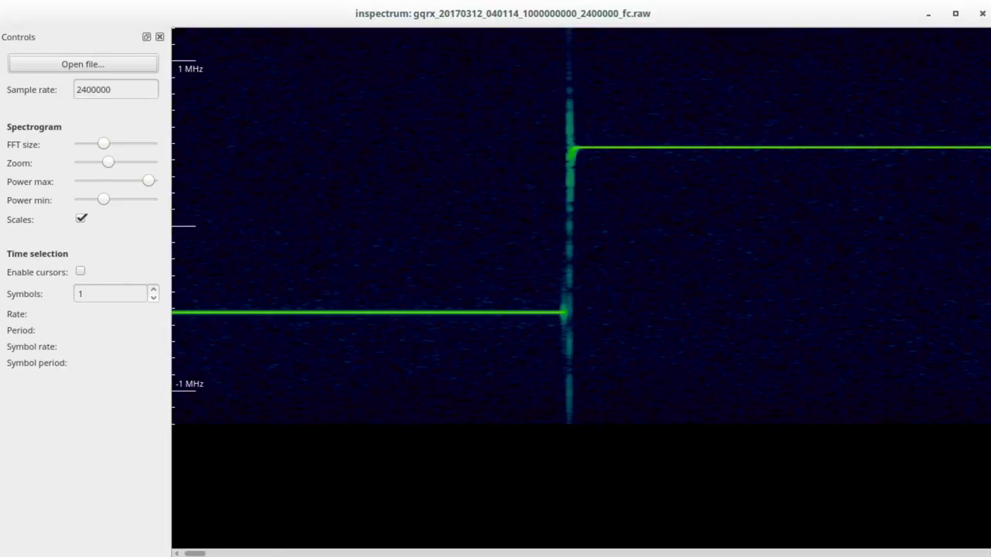
# Step: Check the recording through to its end, return to its start and increase the spectrogram's FFT size
pyautogui.moveTo(195, 553); pyautogui.dragTo(981, 555)
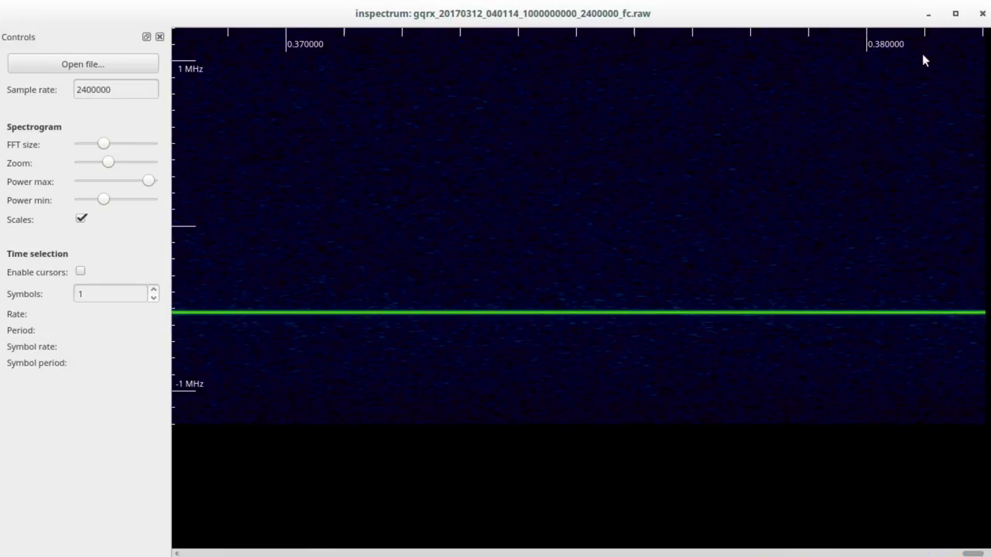
pyautogui.moveTo(962, 553); pyautogui.dragTo(194, 535)
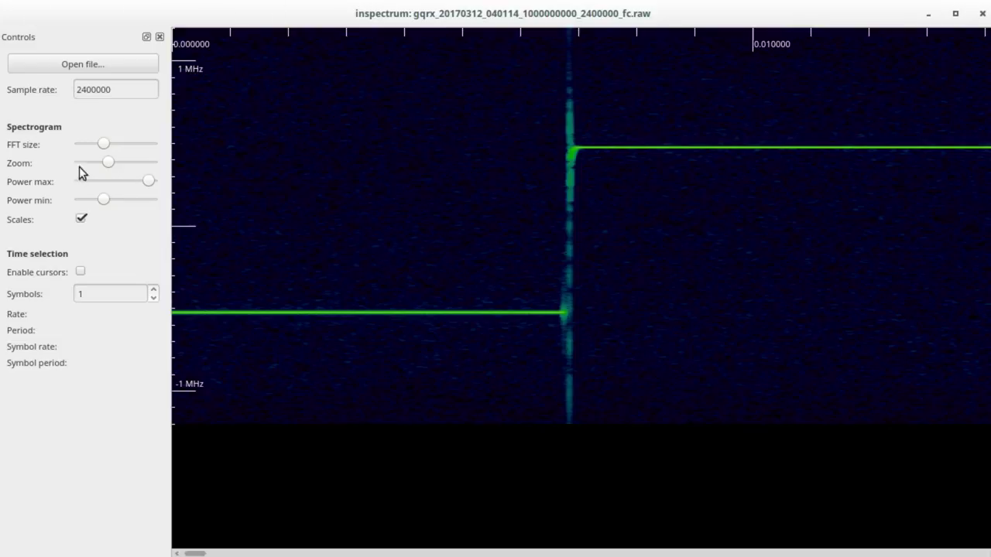
pyautogui.click(103, 145)
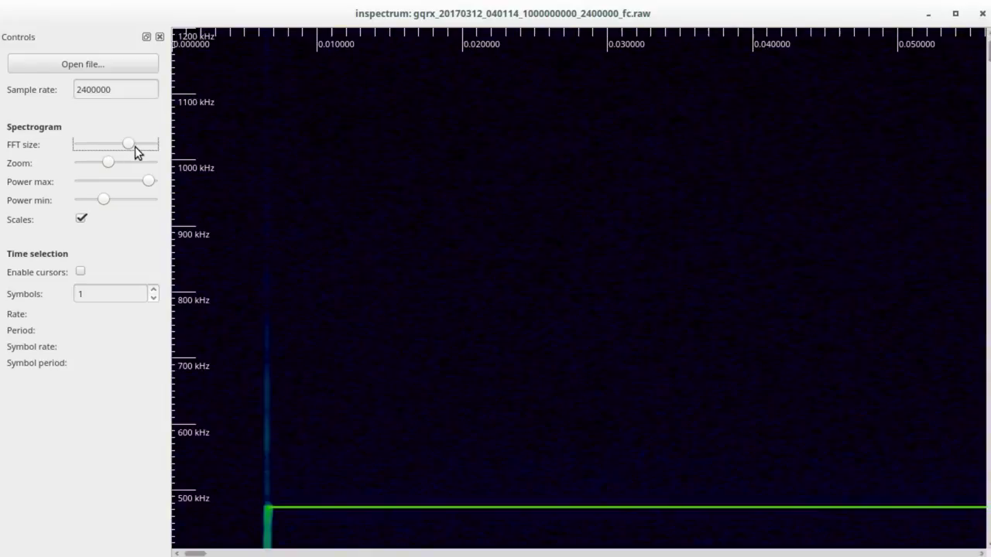